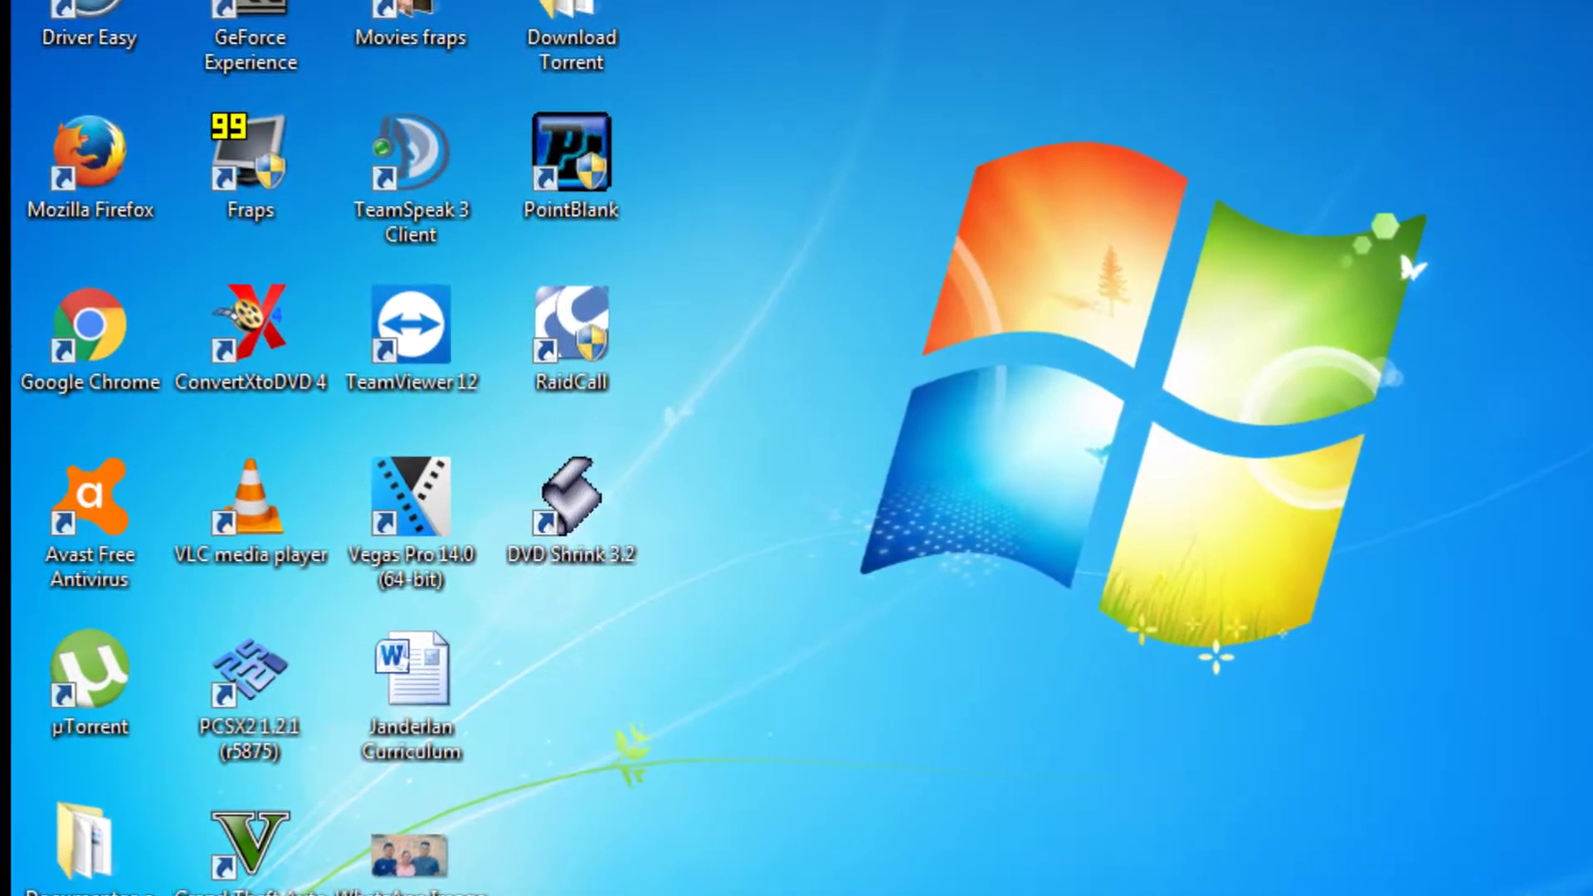
- Search Windows for msconfig and open the System Configuration utility
key("super")
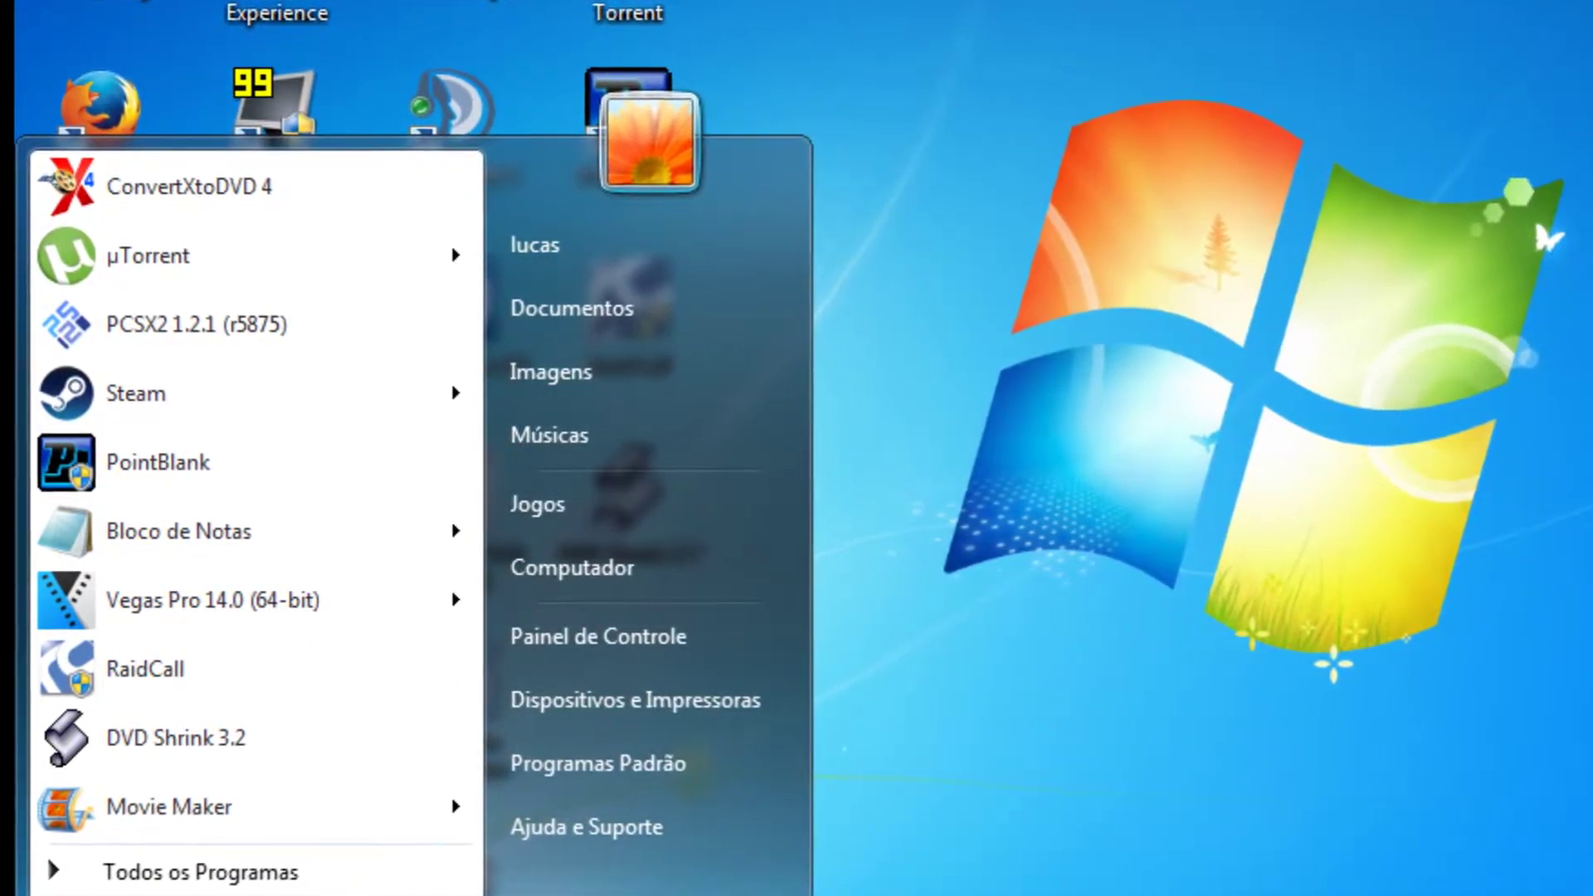
type("install")
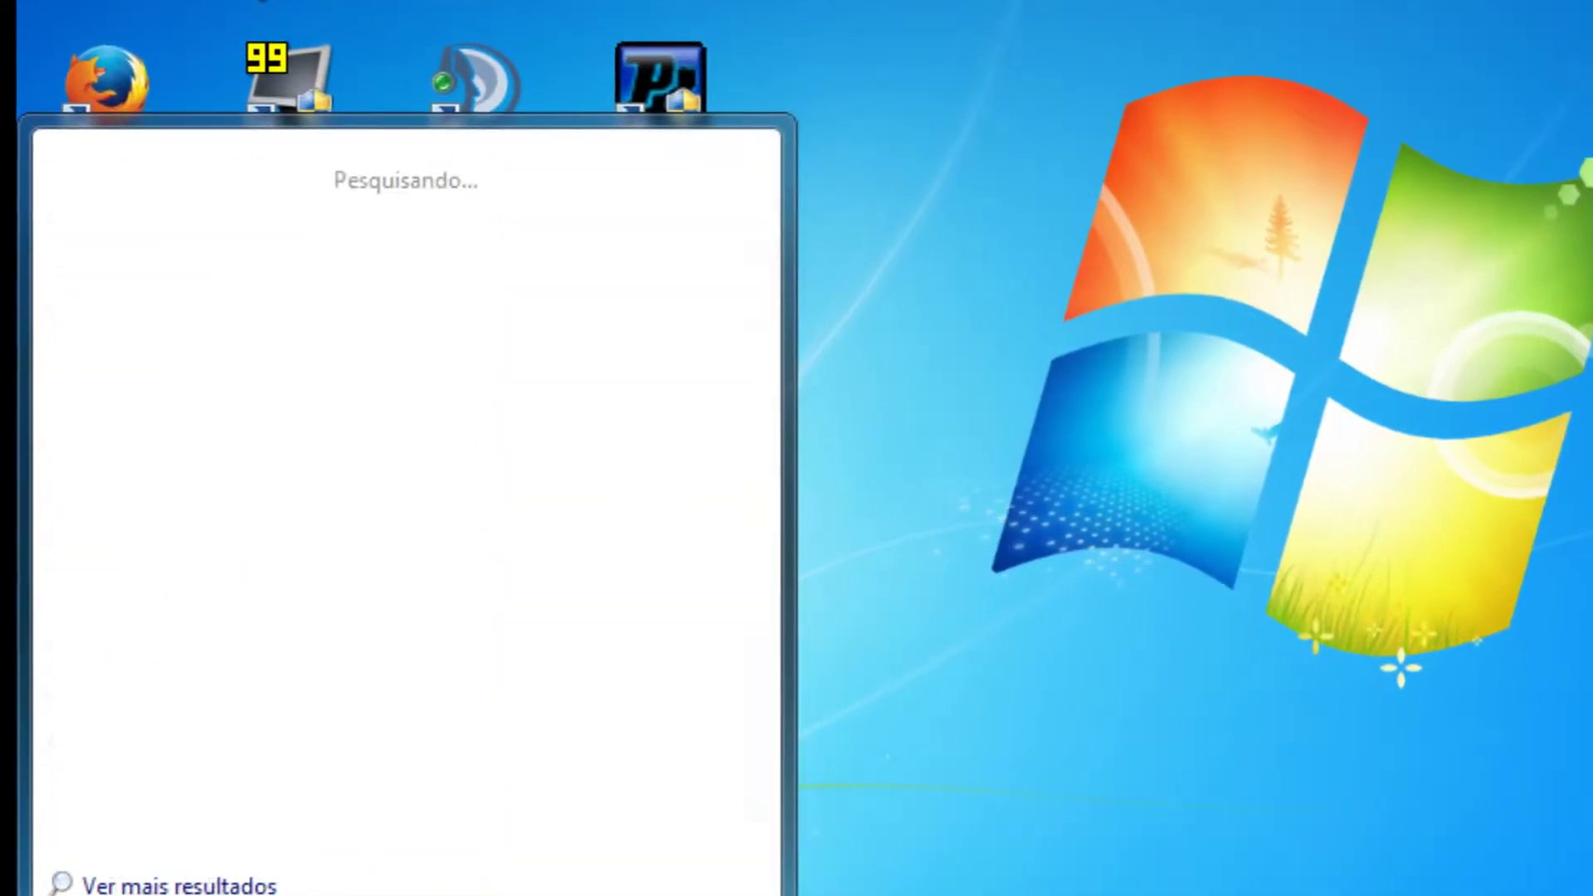
type("msconfig")
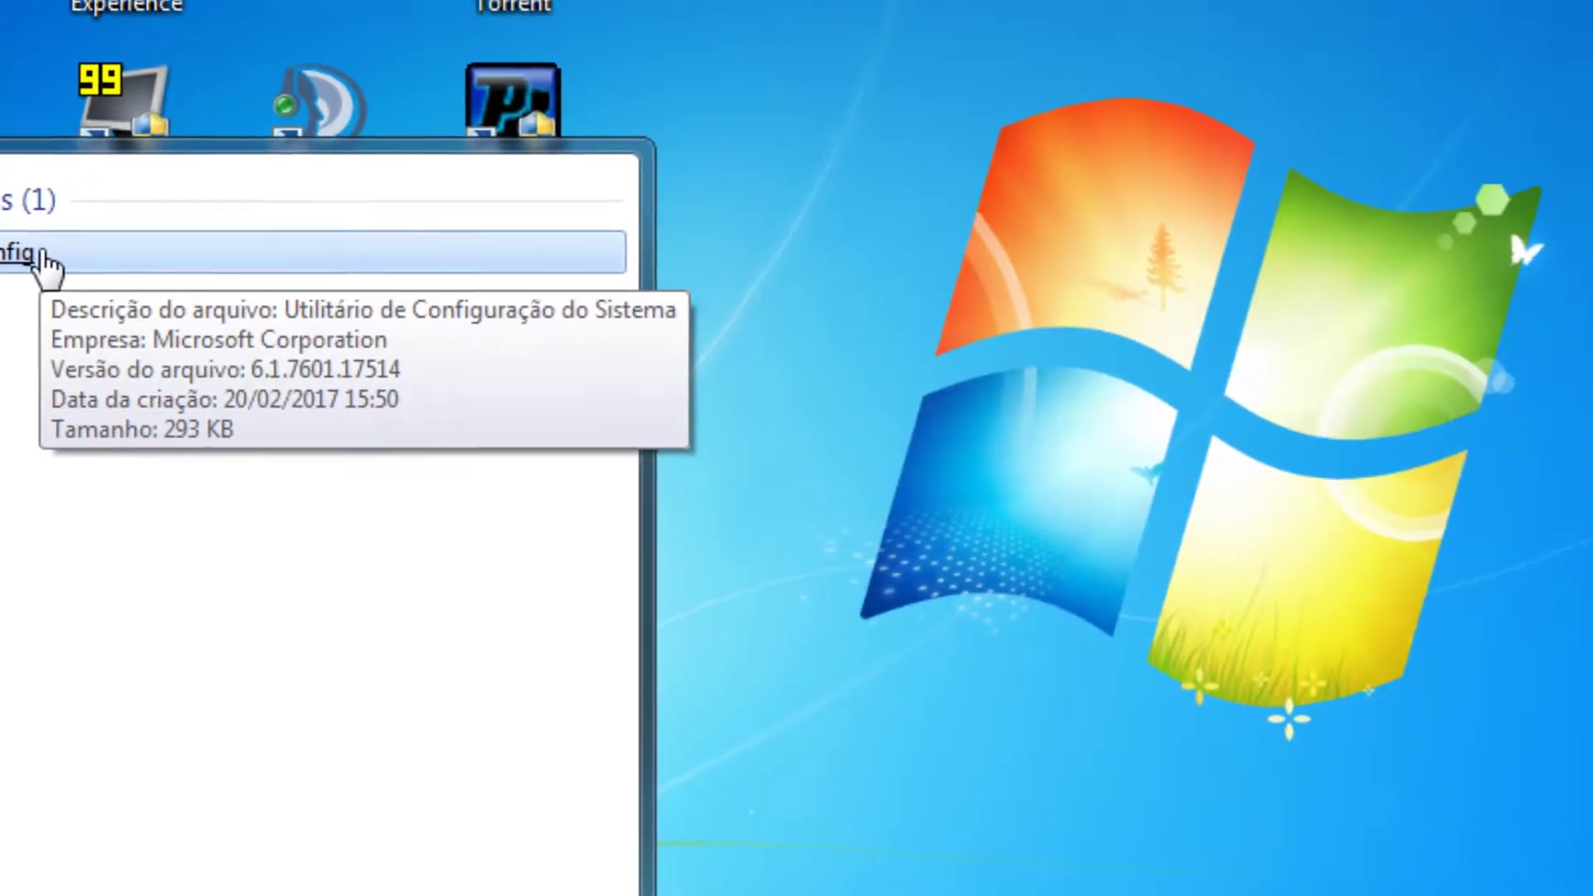
left_click(41, 261)
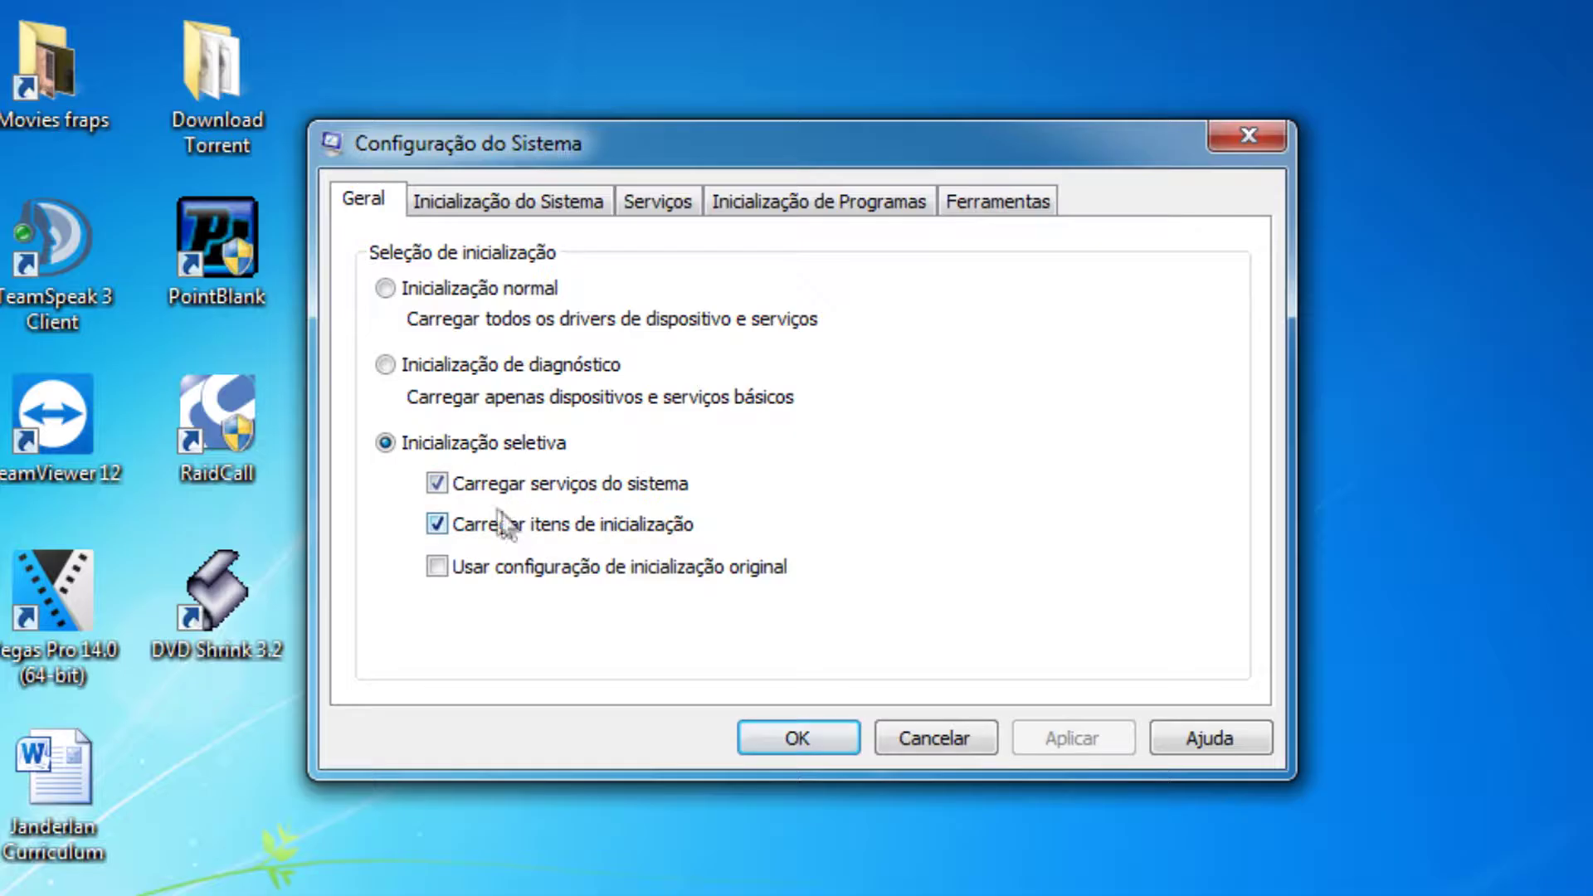
- Set the number of processors used at system boot to 4 in the advanced boot options
left_click(511, 203)
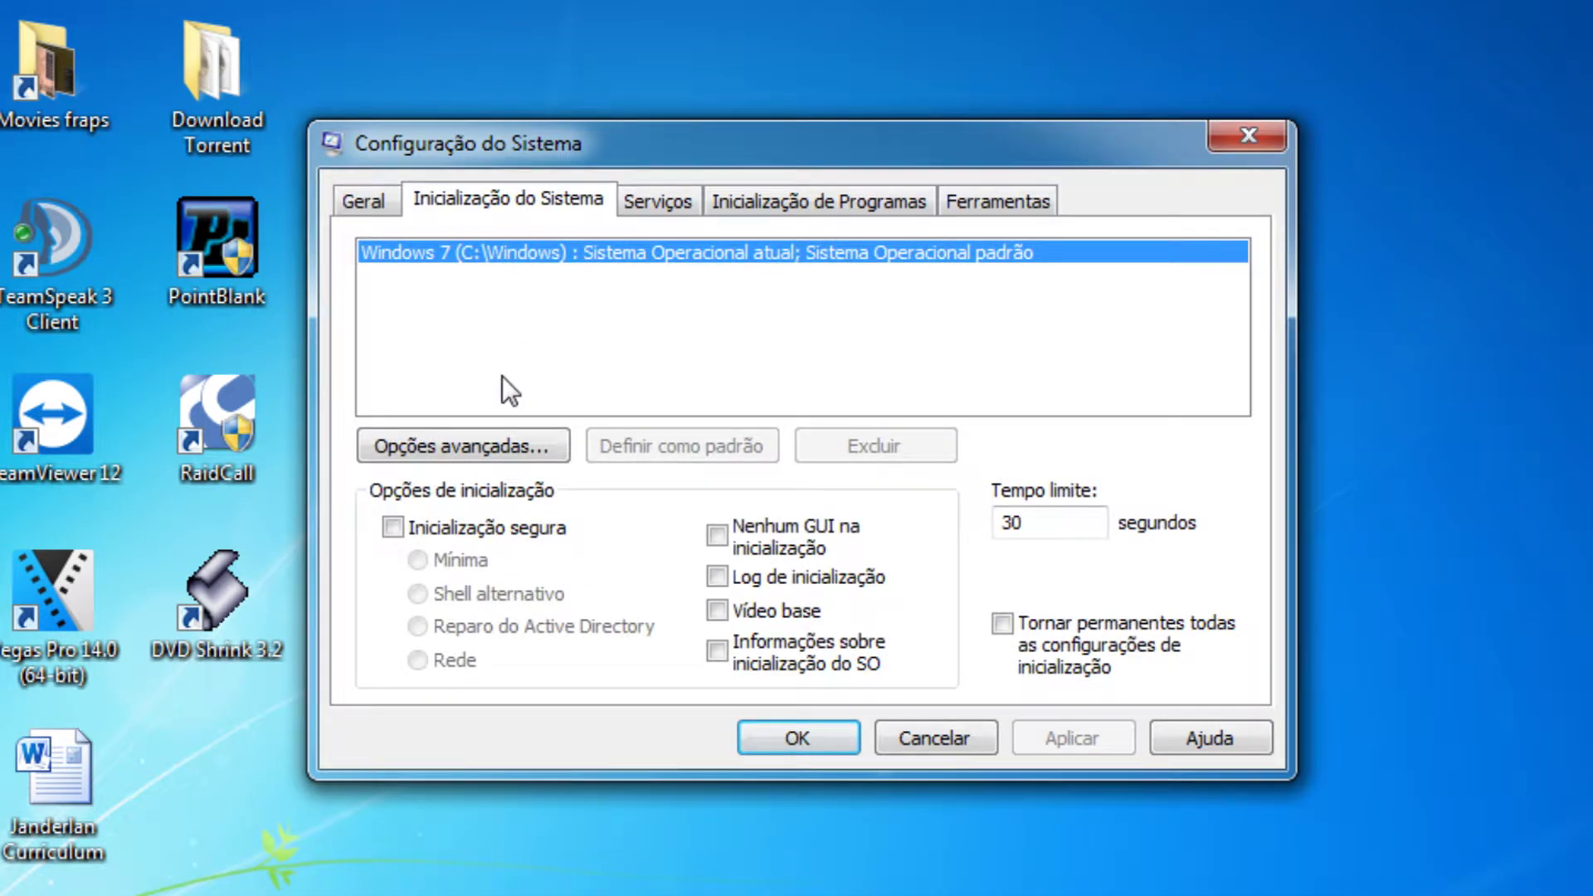
left_click(513, 440)
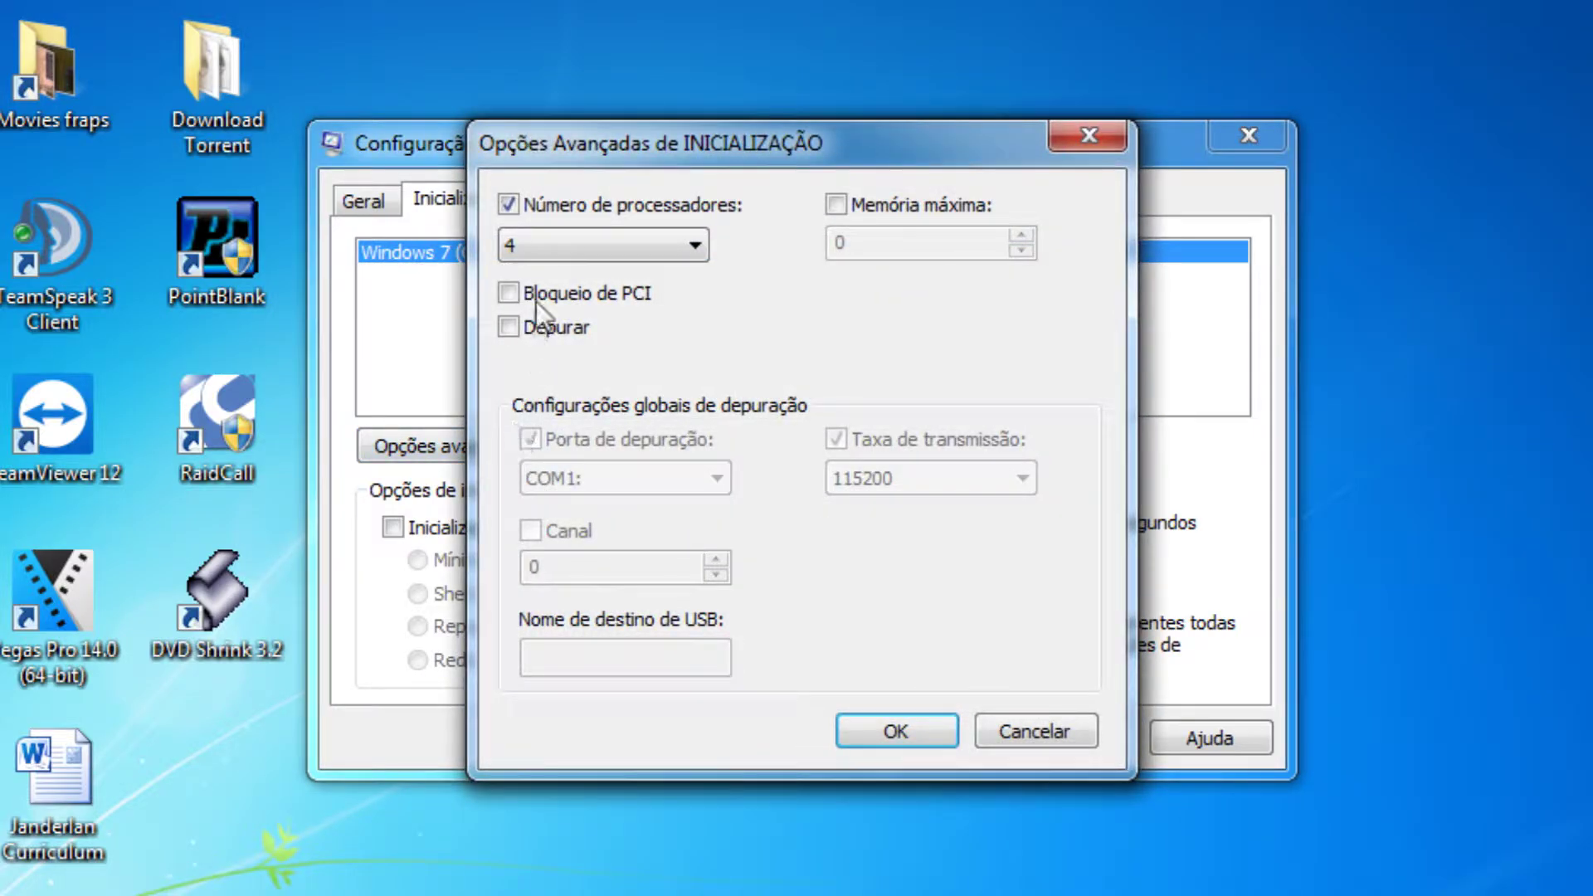
left_click(515, 209)
left_click(515, 210)
left_click(528, 241)
left_click(532, 279)
left_click(517, 204)
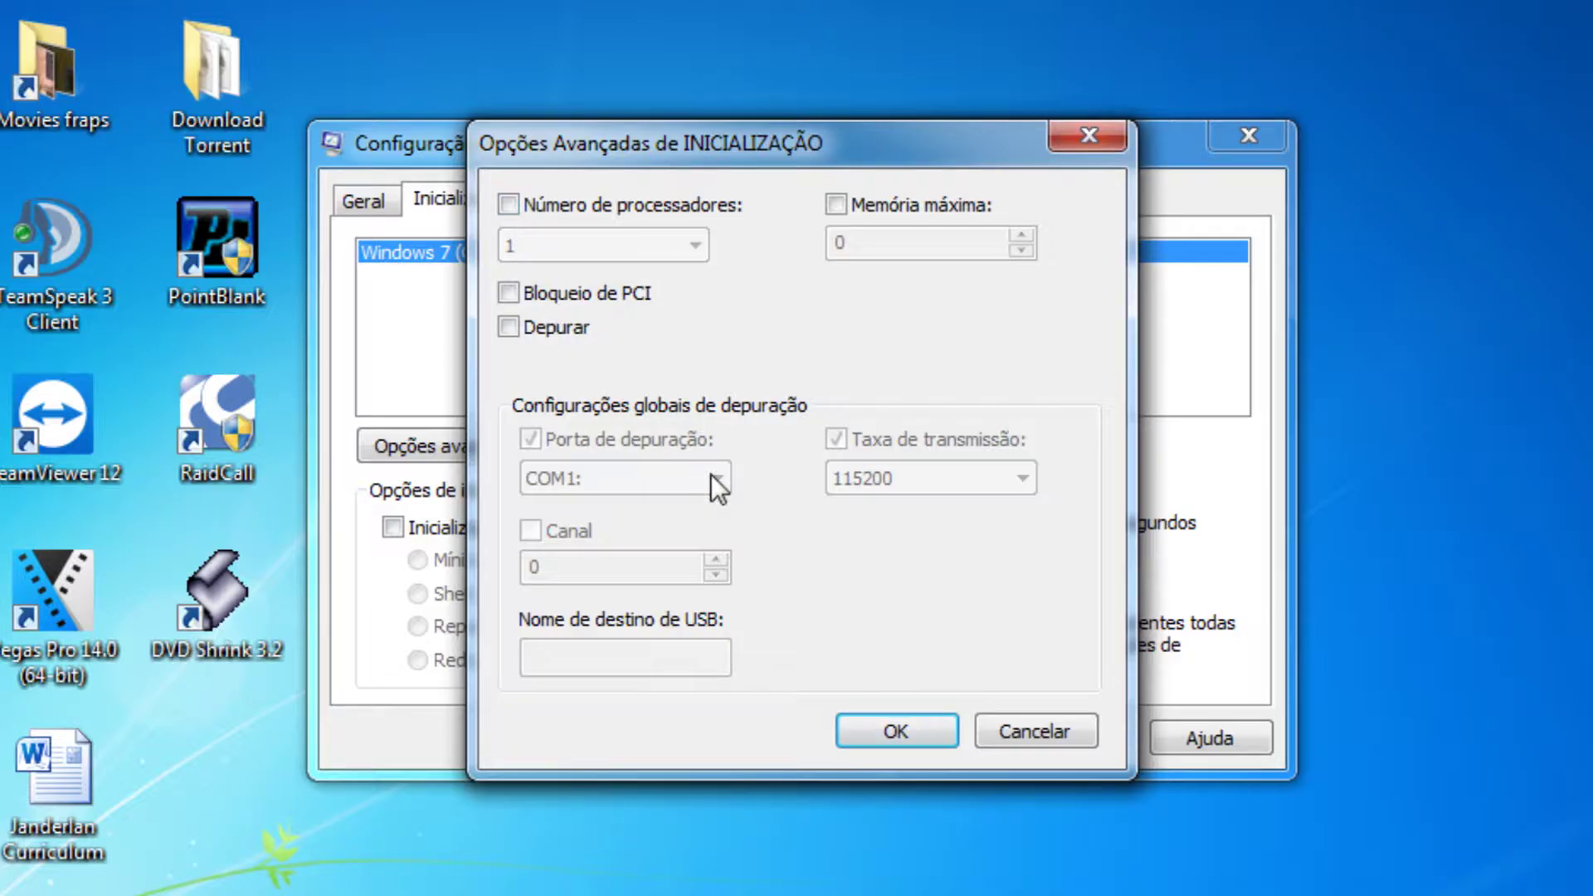
left_click(519, 209)
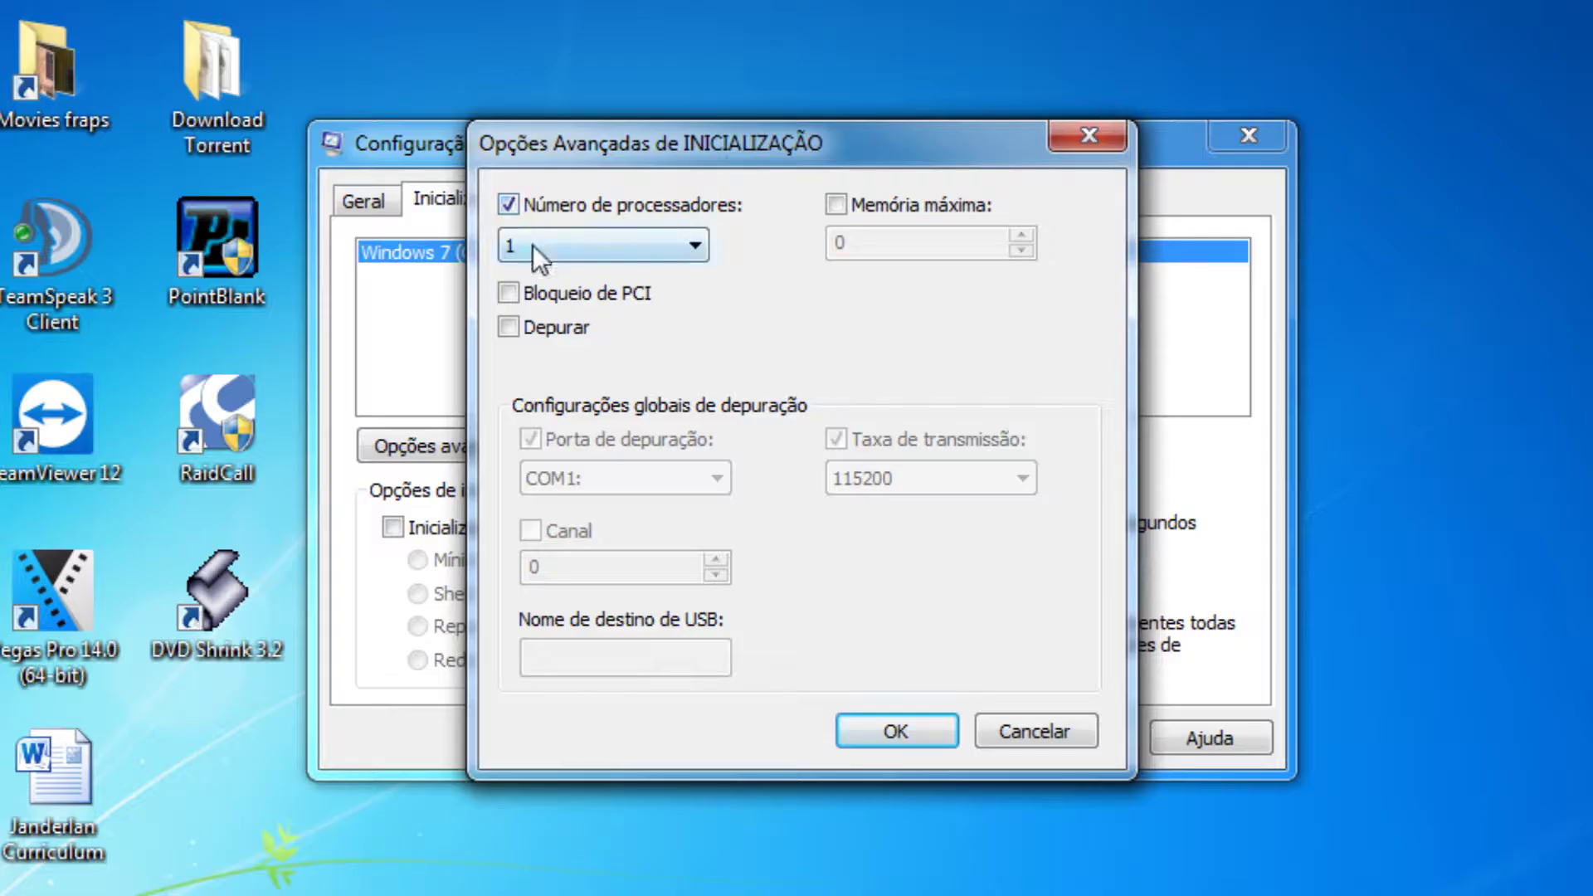
left_click(534, 245)
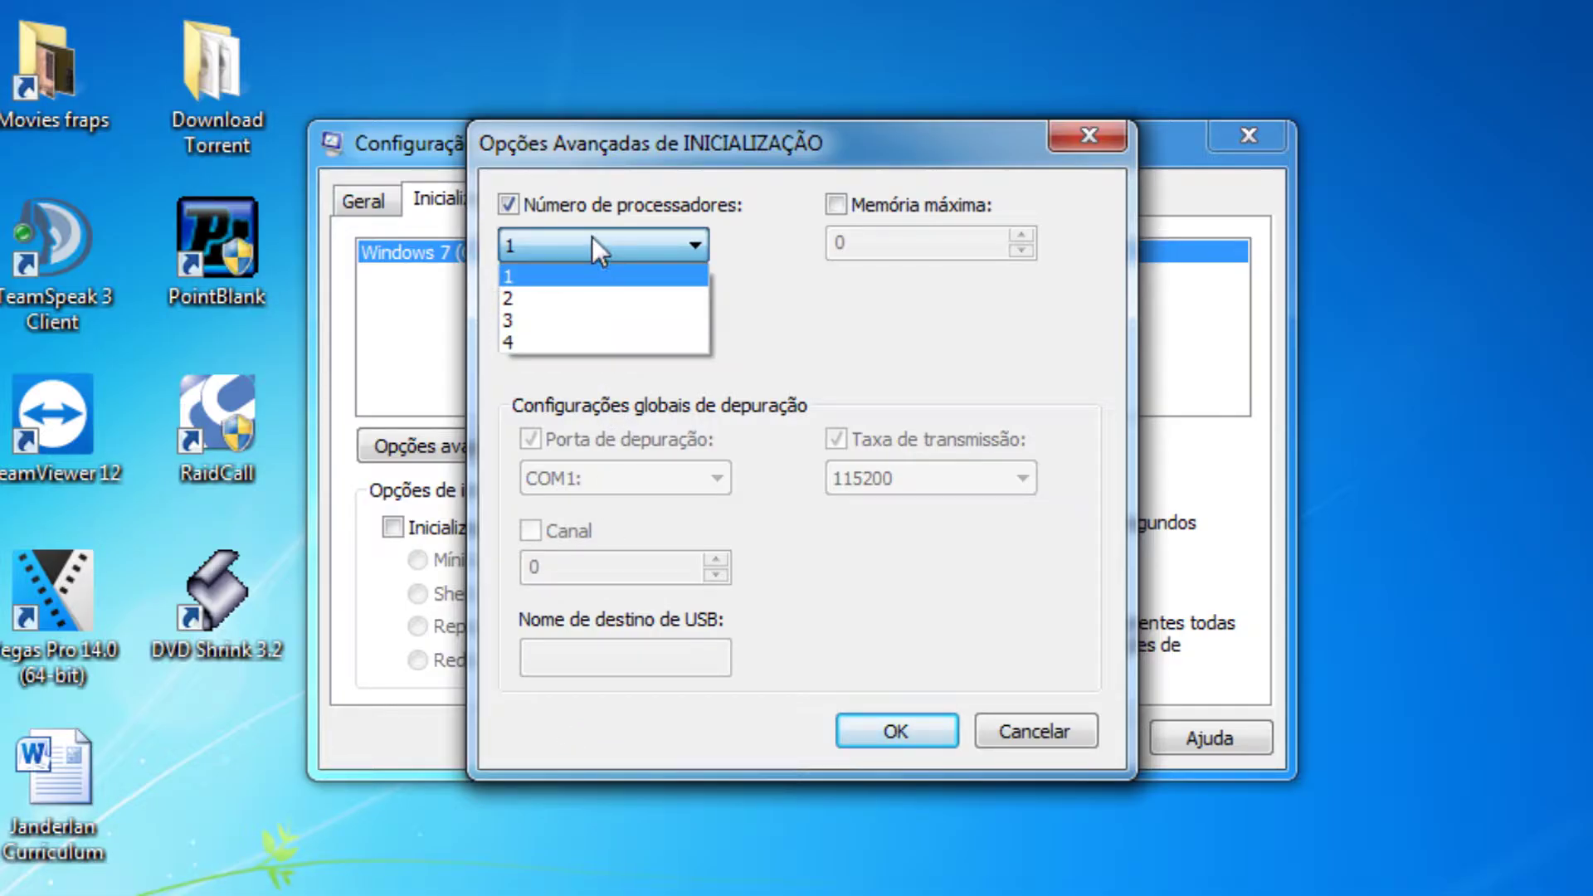
left_click(591, 340)
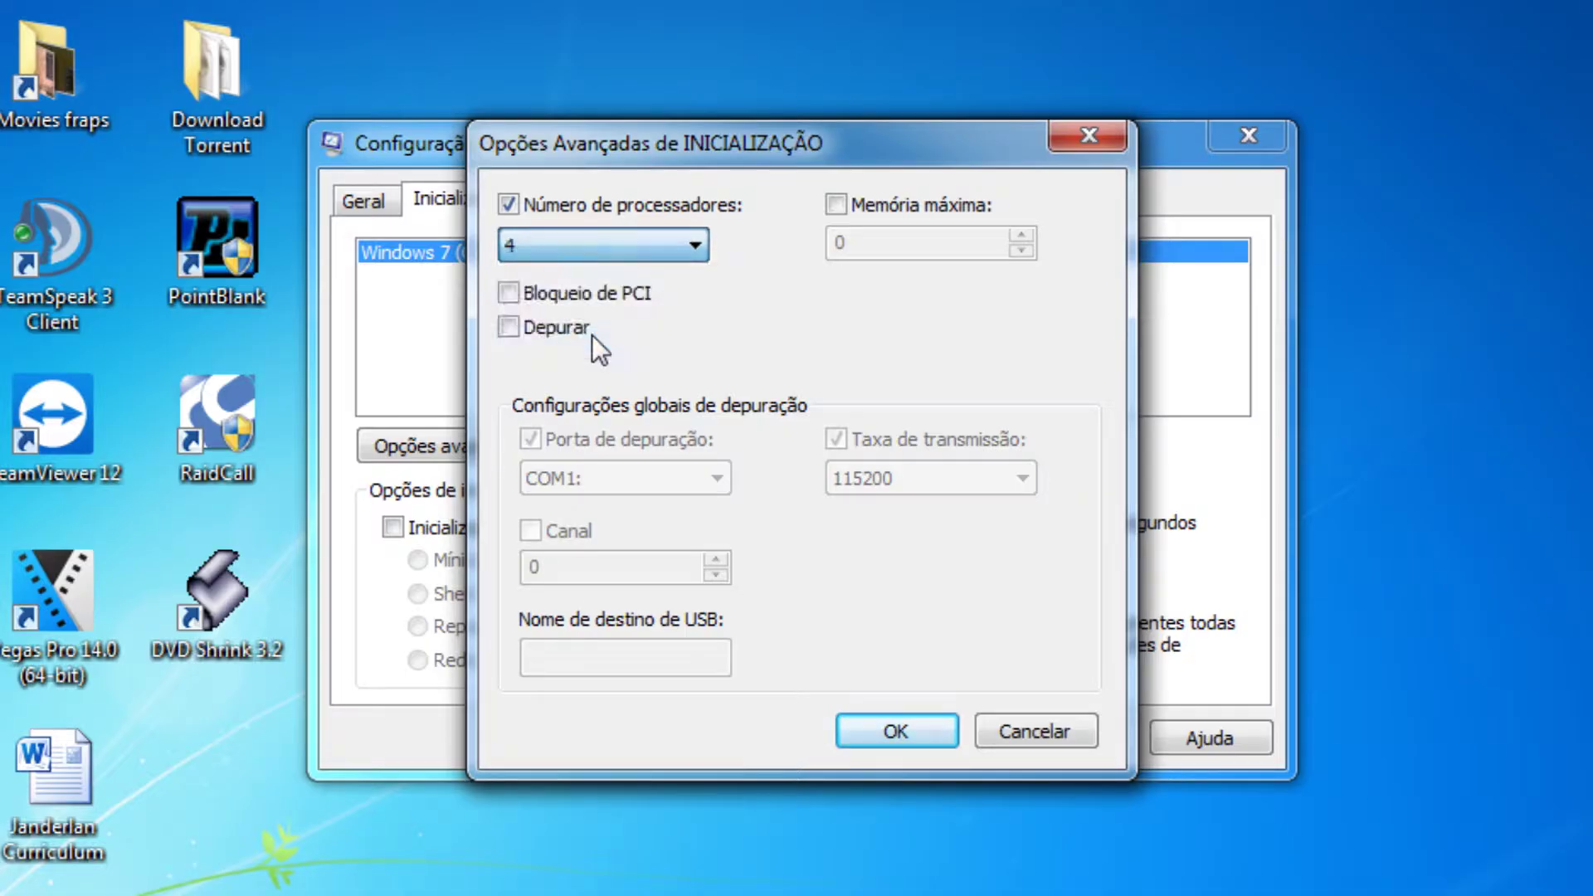
left_click(930, 725)
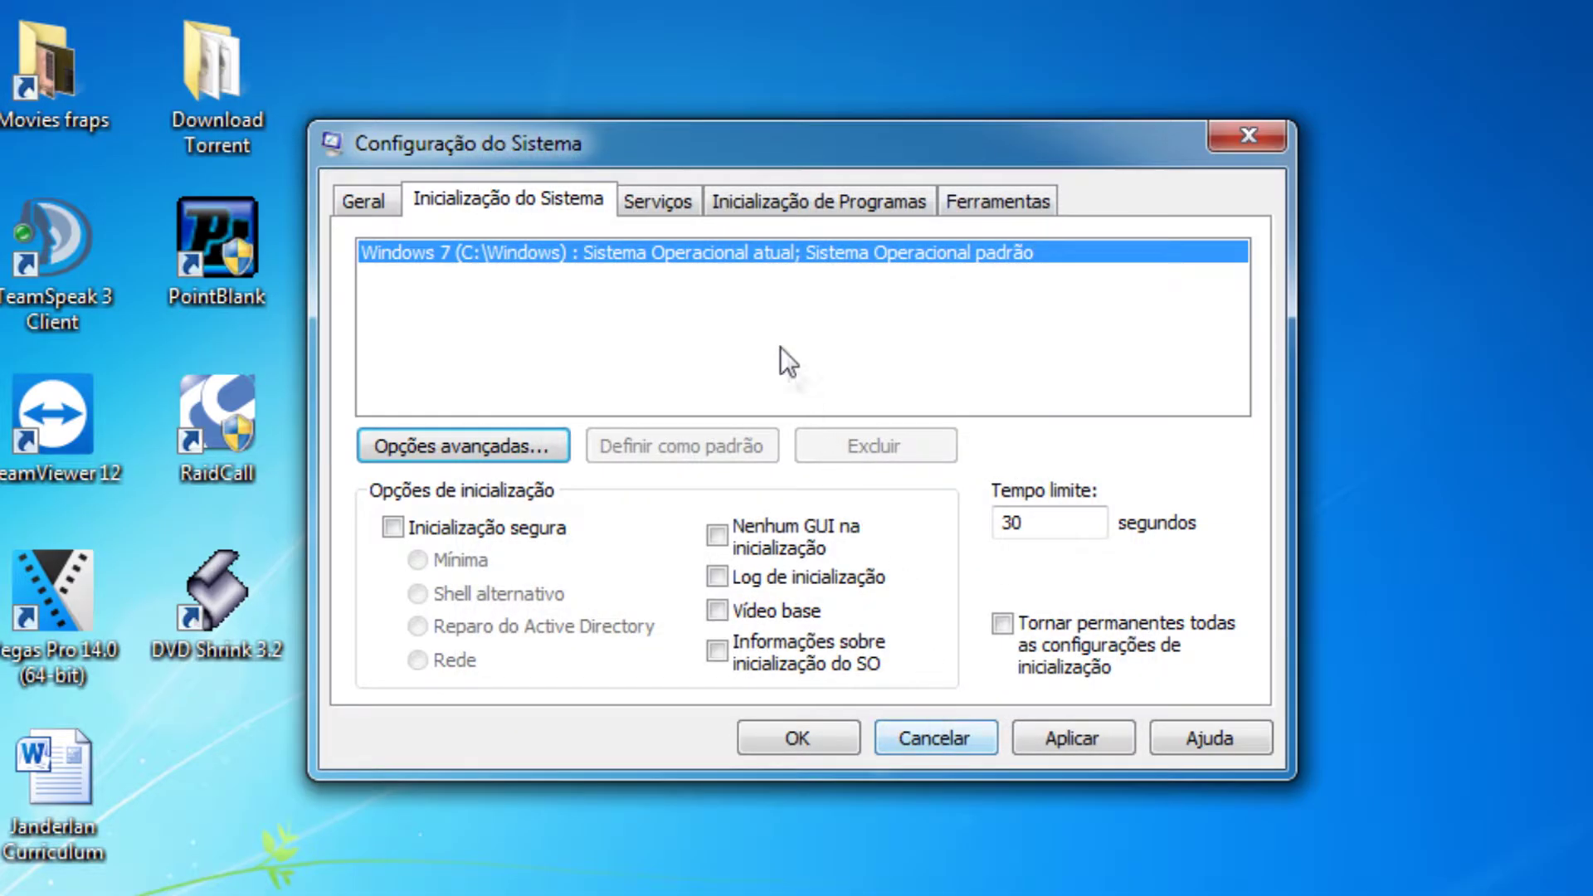
- Disable the Mozilla Maintenance Service in the list of system services
left_click(697, 205)
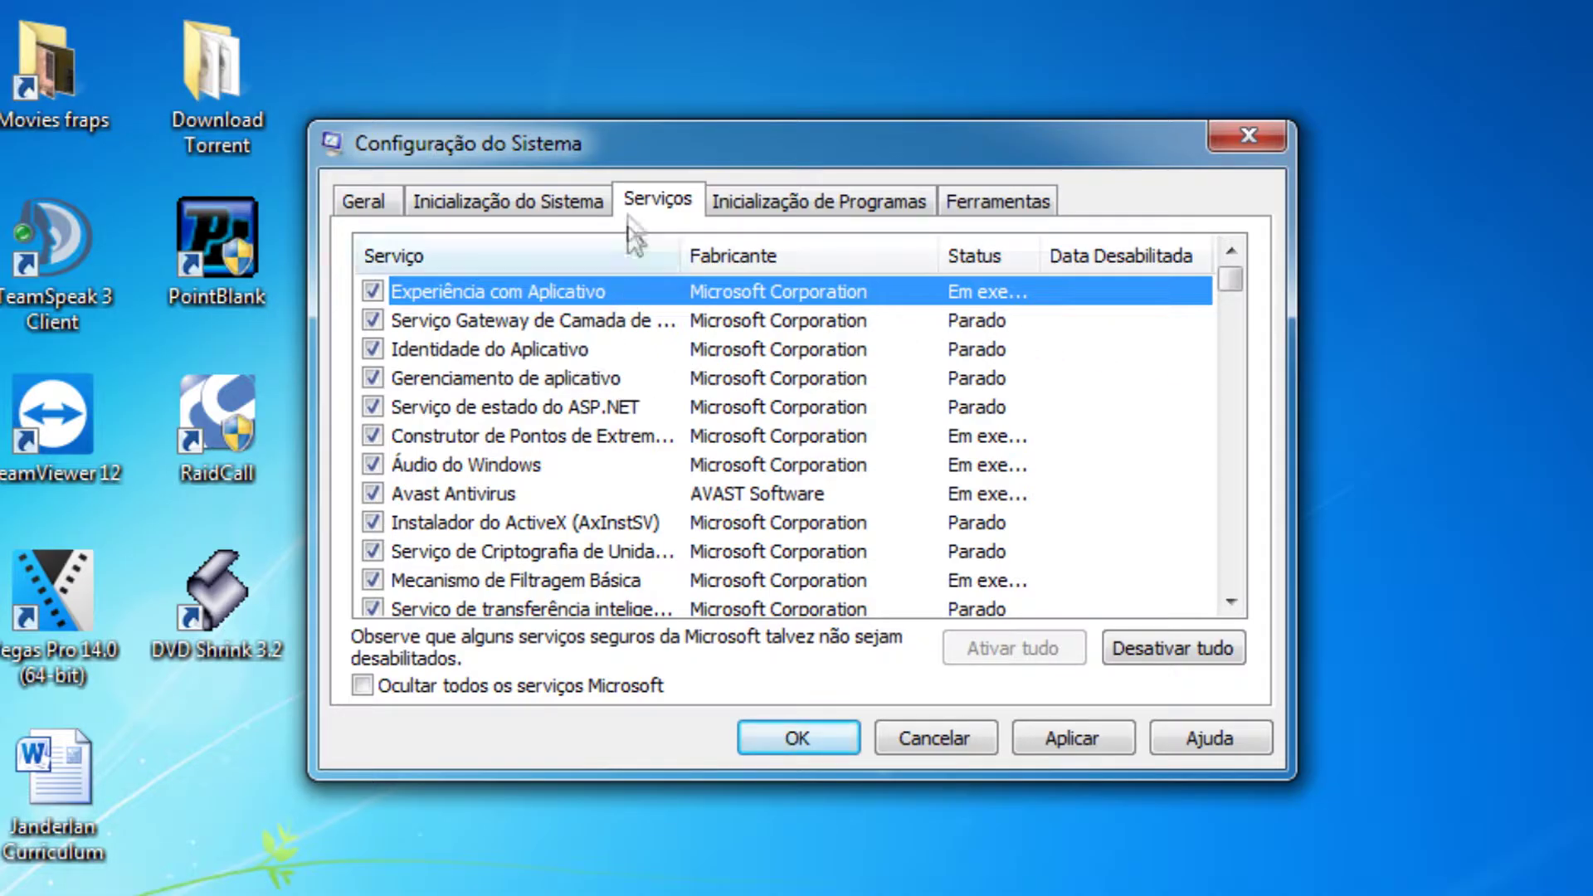
left_click_drag(660, 136, 664, 0)
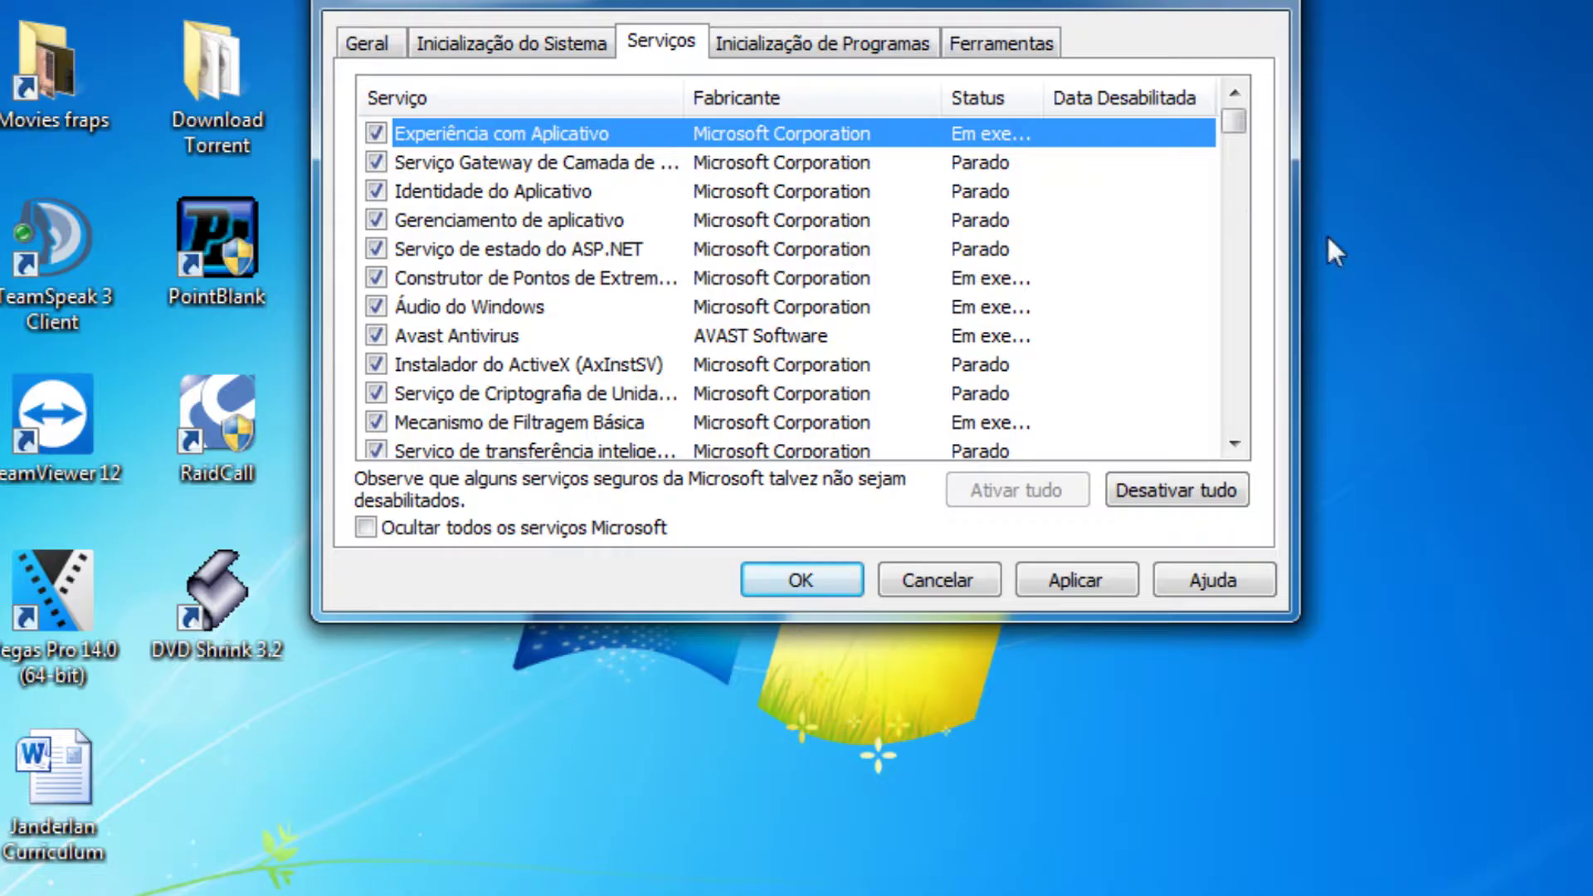
double_click(1232, 440)
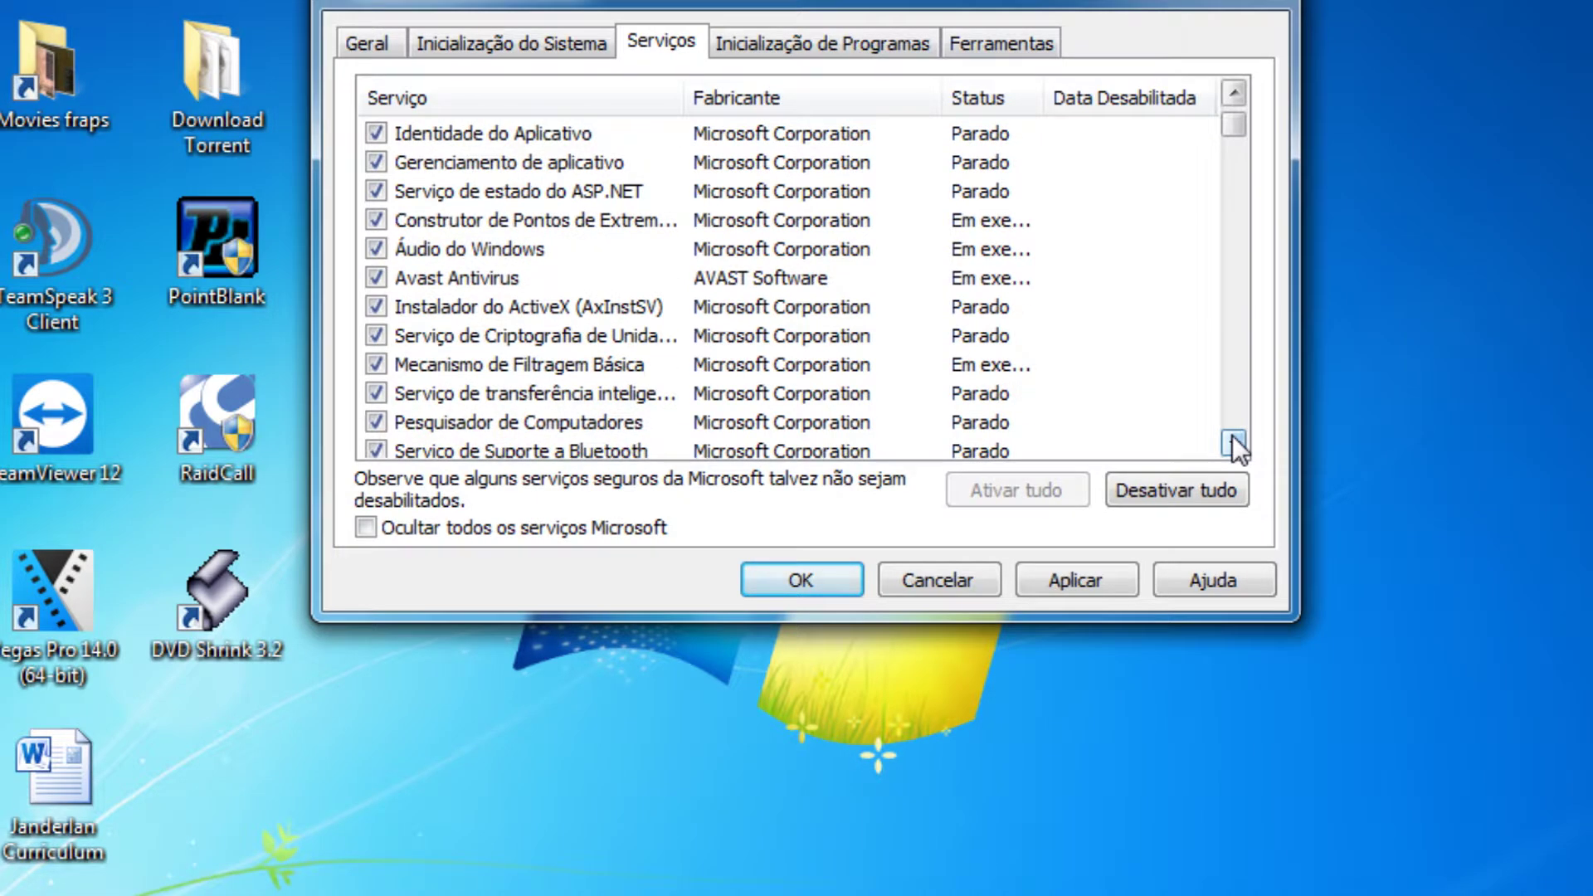
double_click(1232, 440)
double_click(1232, 439)
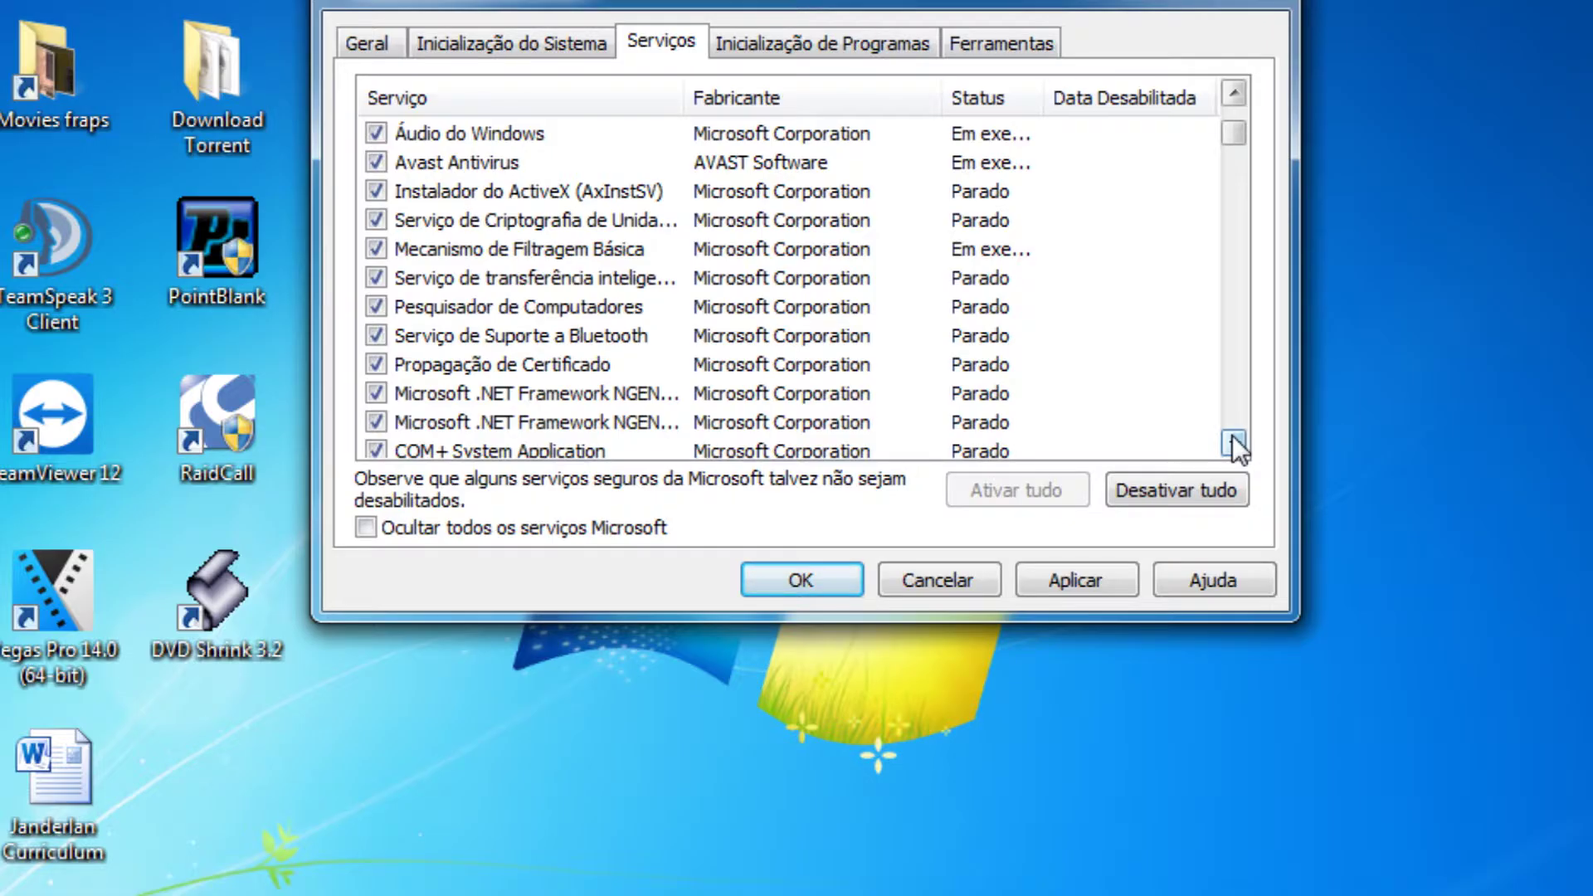
left_click(1233, 439)
triple_click(1232, 440)
double_click(1232, 439)
triple_click(1233, 440)
double_click(1232, 440)
triple_click(1232, 440)
double_click(1232, 440)
double_click(1233, 439)
double_click(1232, 440)
left_click(1232, 440)
double_click(1232, 439)
left_click(1232, 439)
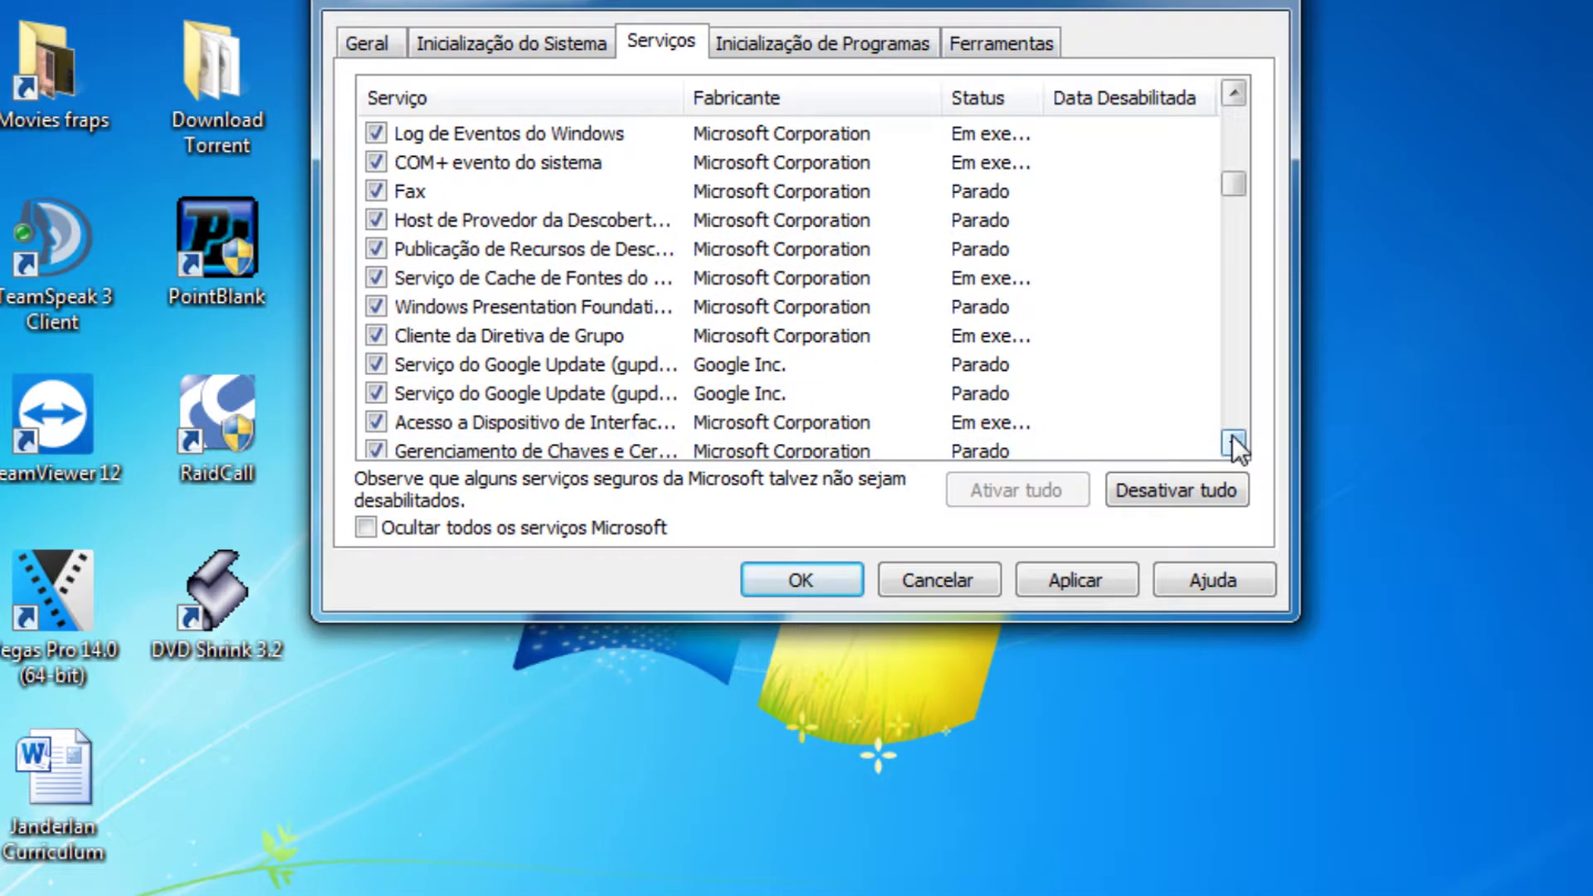
left_click(1232, 439)
double_click(1232, 440)
double_click(1232, 440)
double_click(1233, 440)
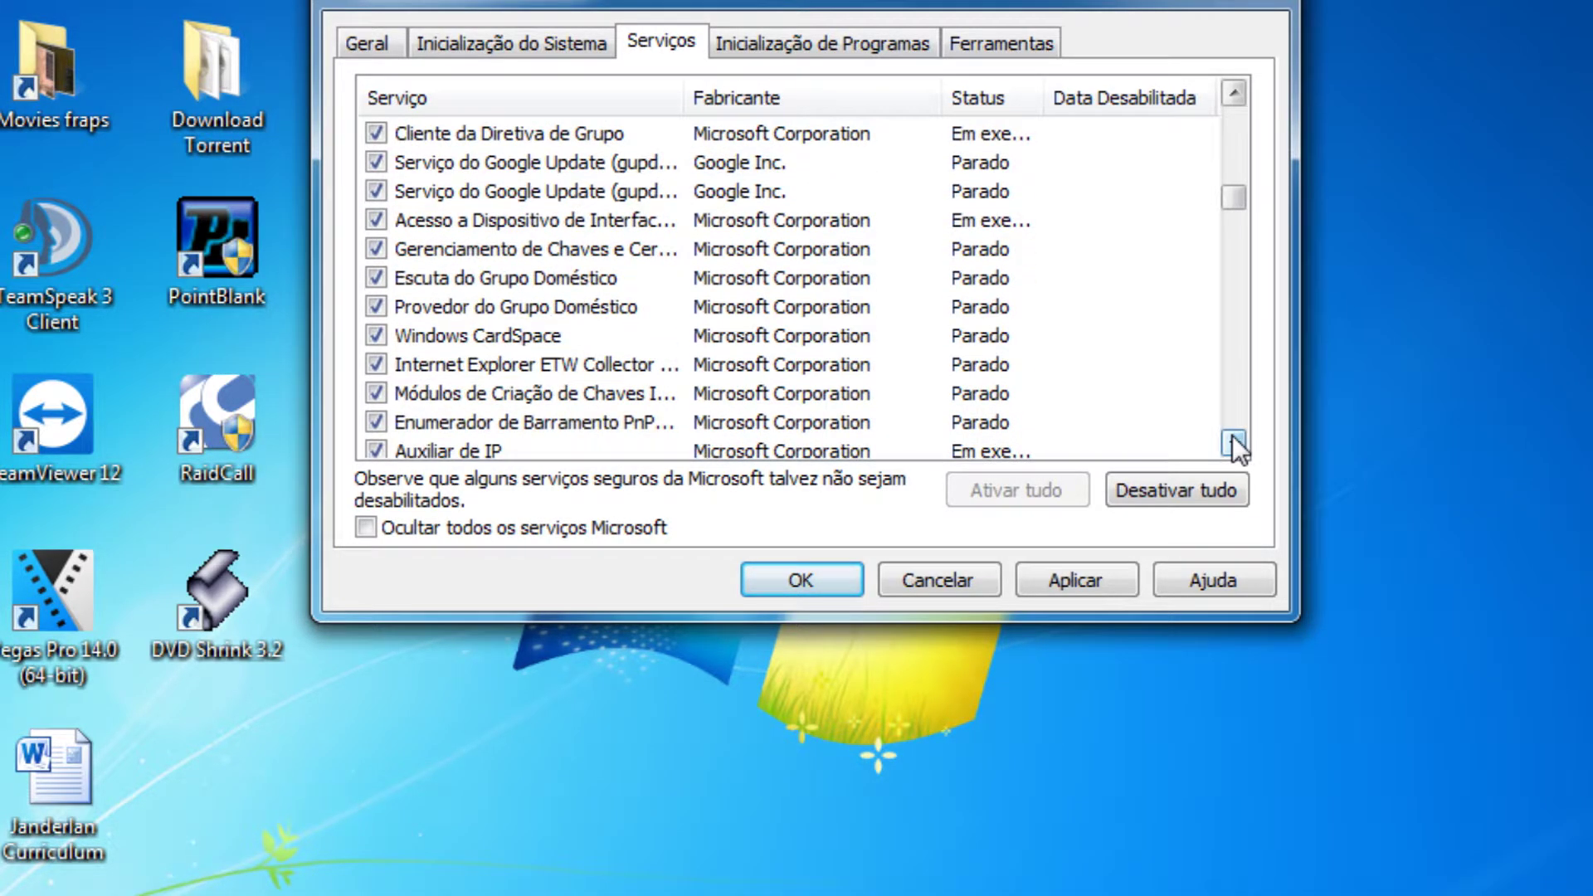
left_click(1232, 439)
left_click(1233, 440)
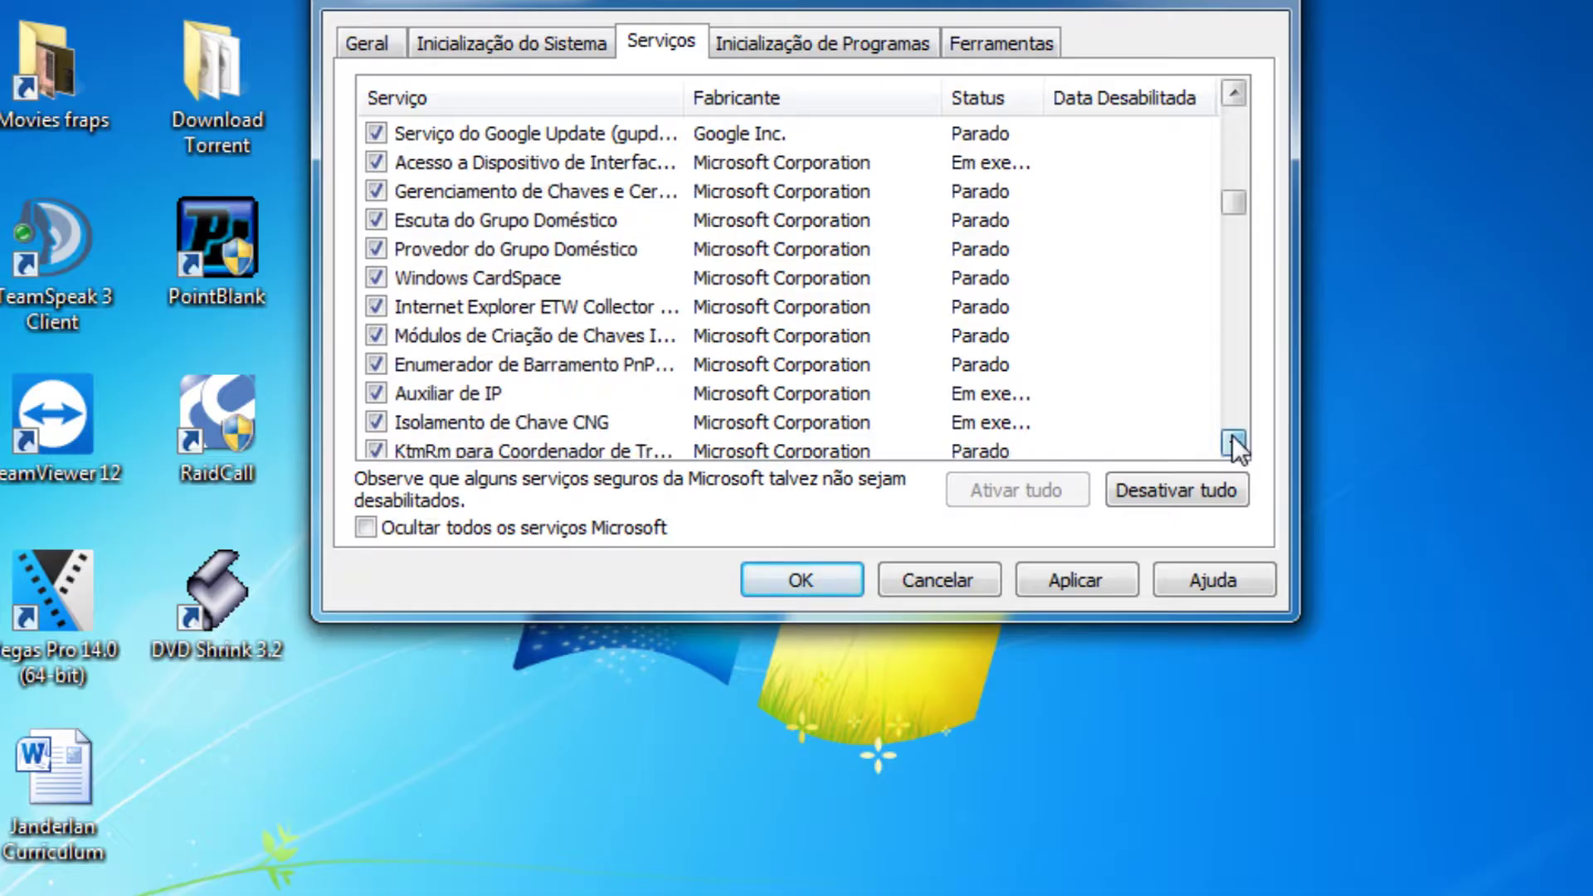
double_click(1232, 440)
left_click(1233, 440)
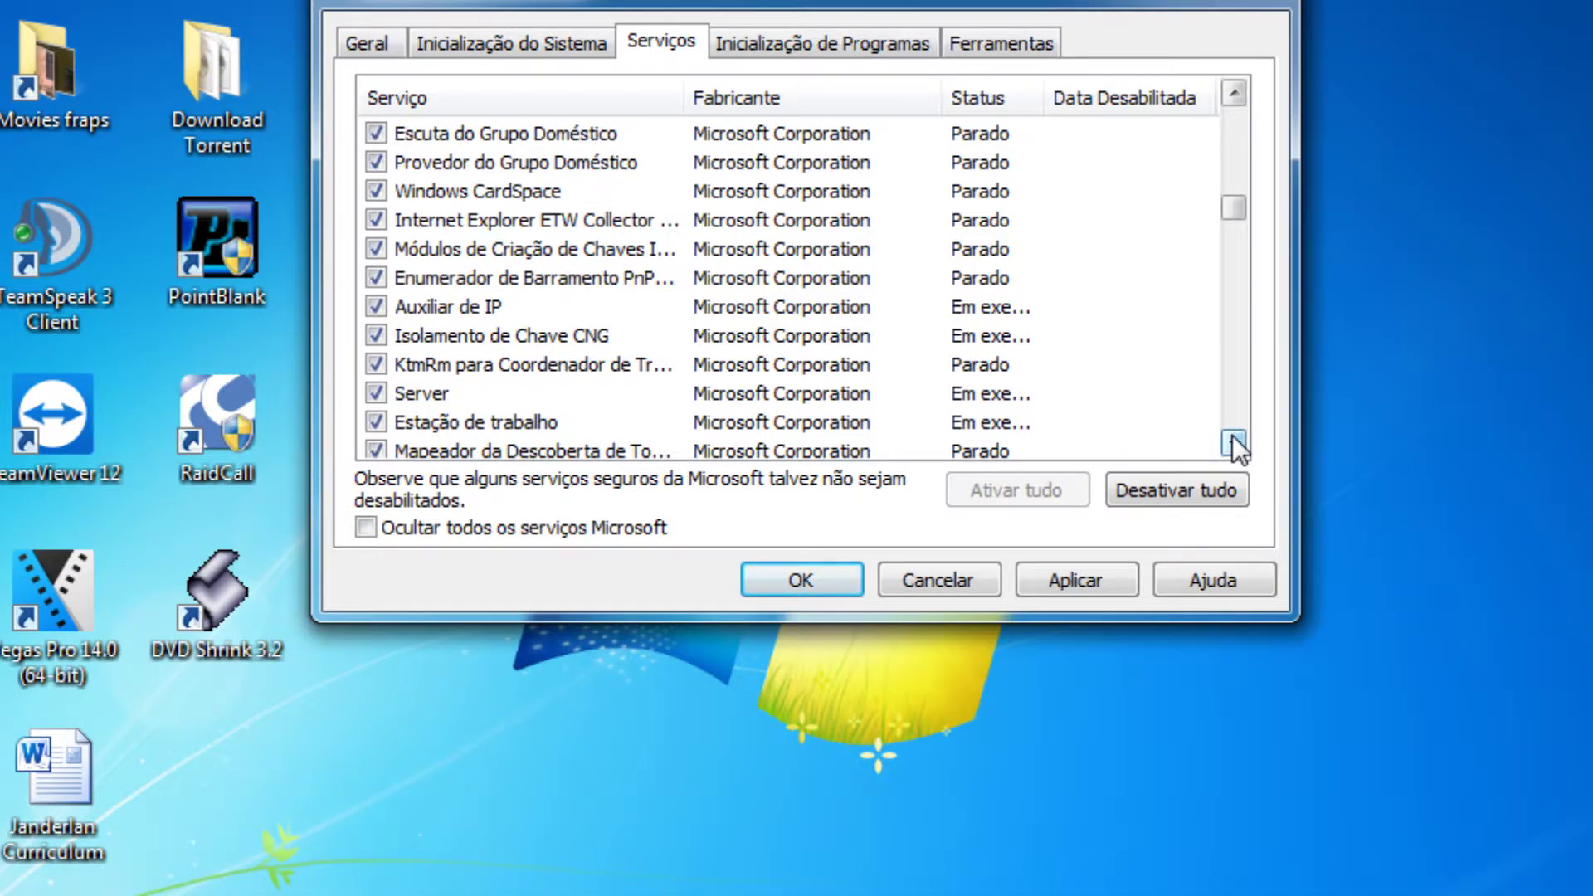
double_click(1232, 440)
double_click(1232, 439)
left_click(1232, 440)
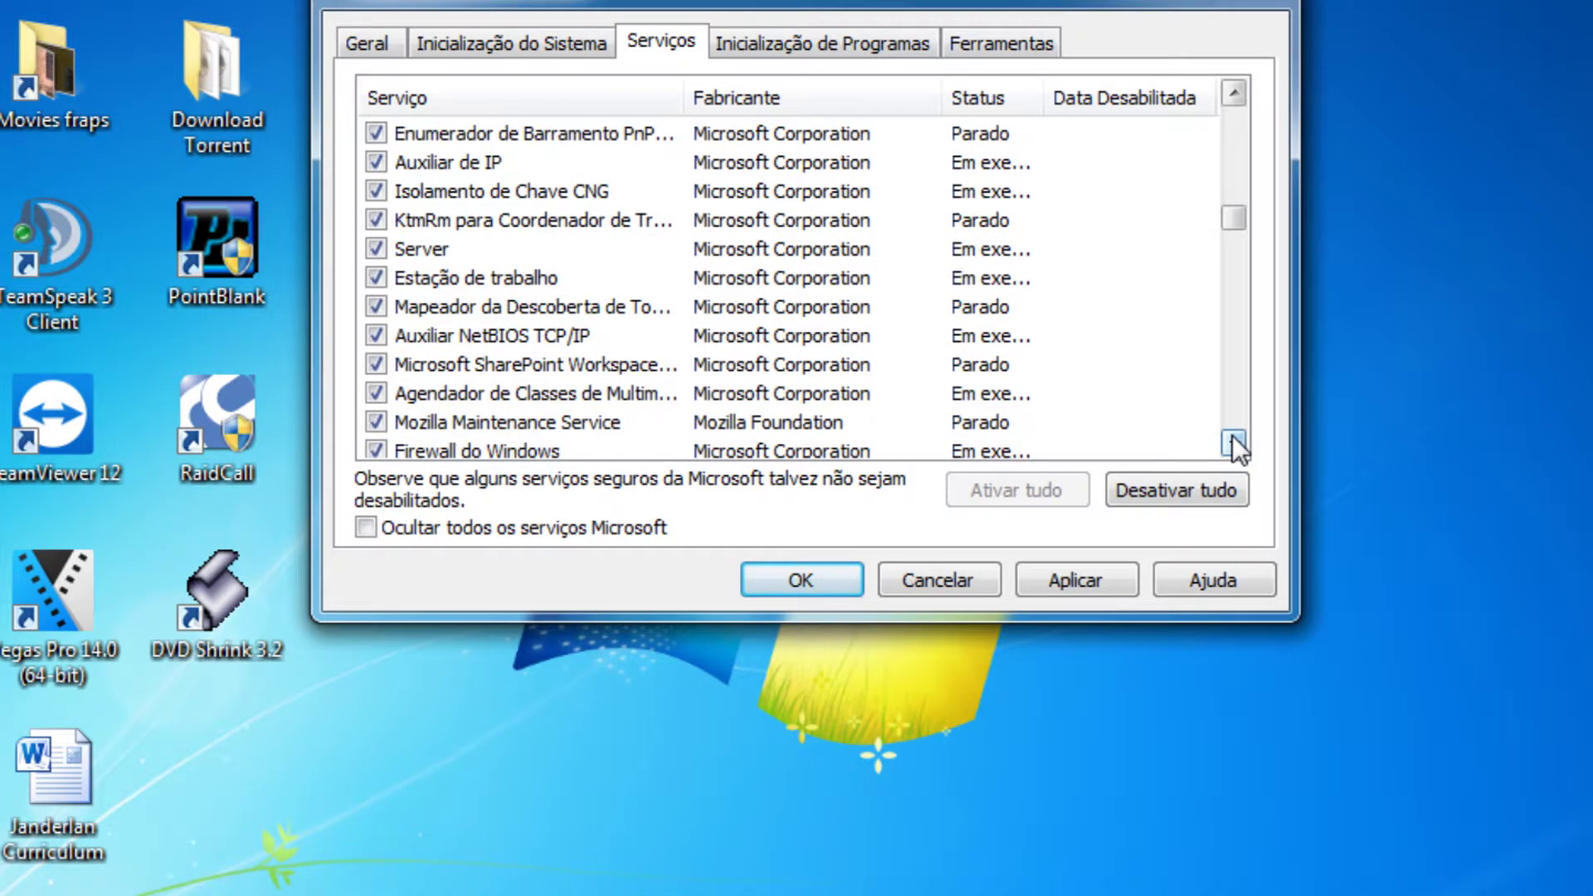
left_click(1232, 439)
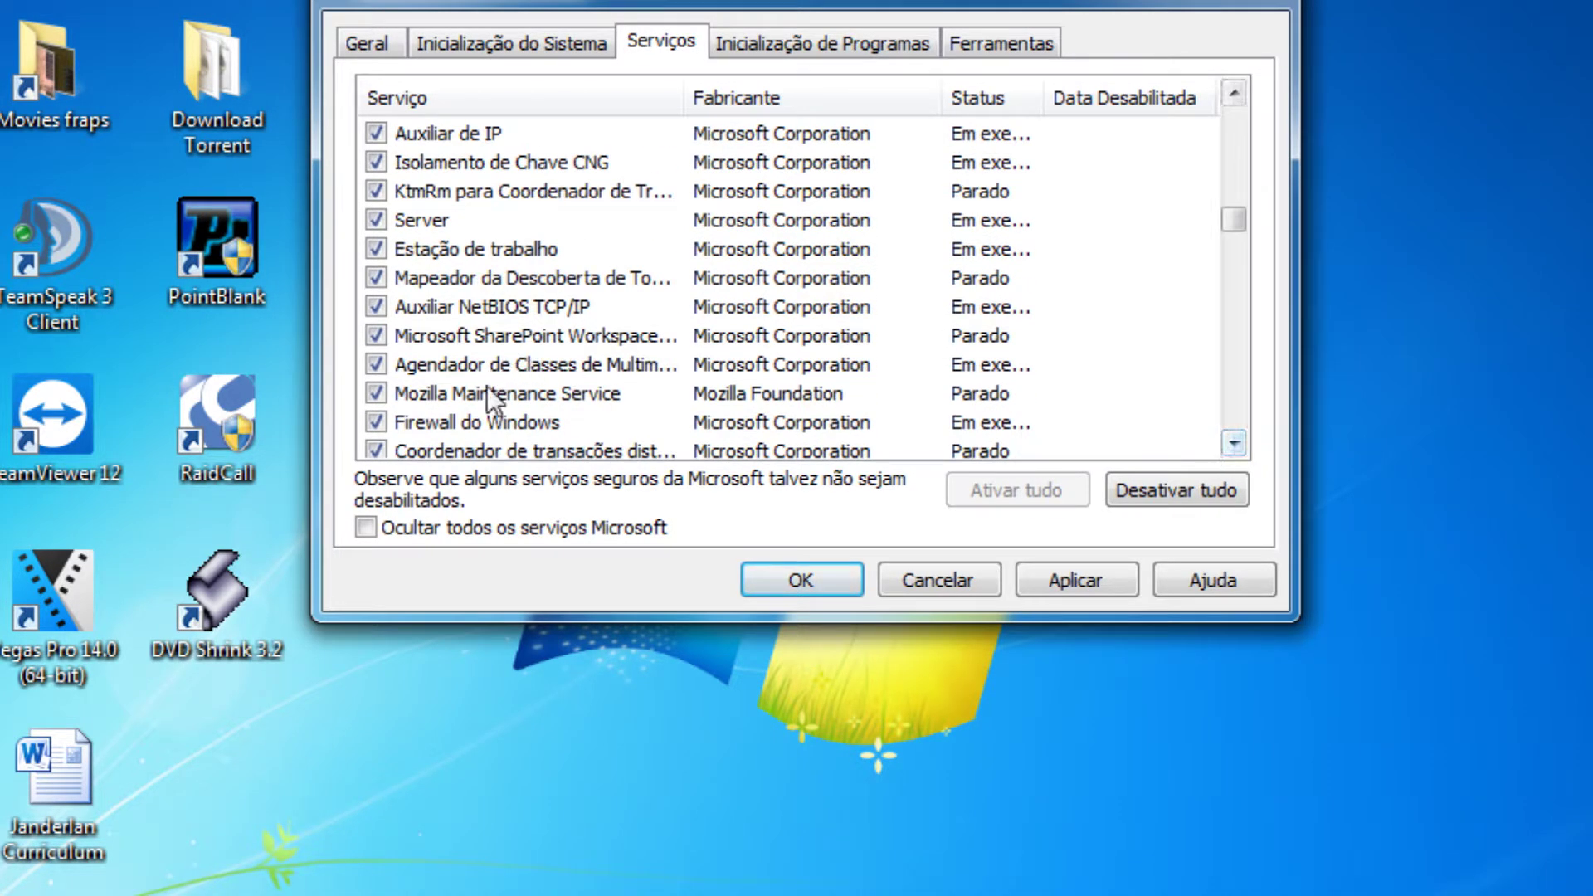
left_click(378, 397)
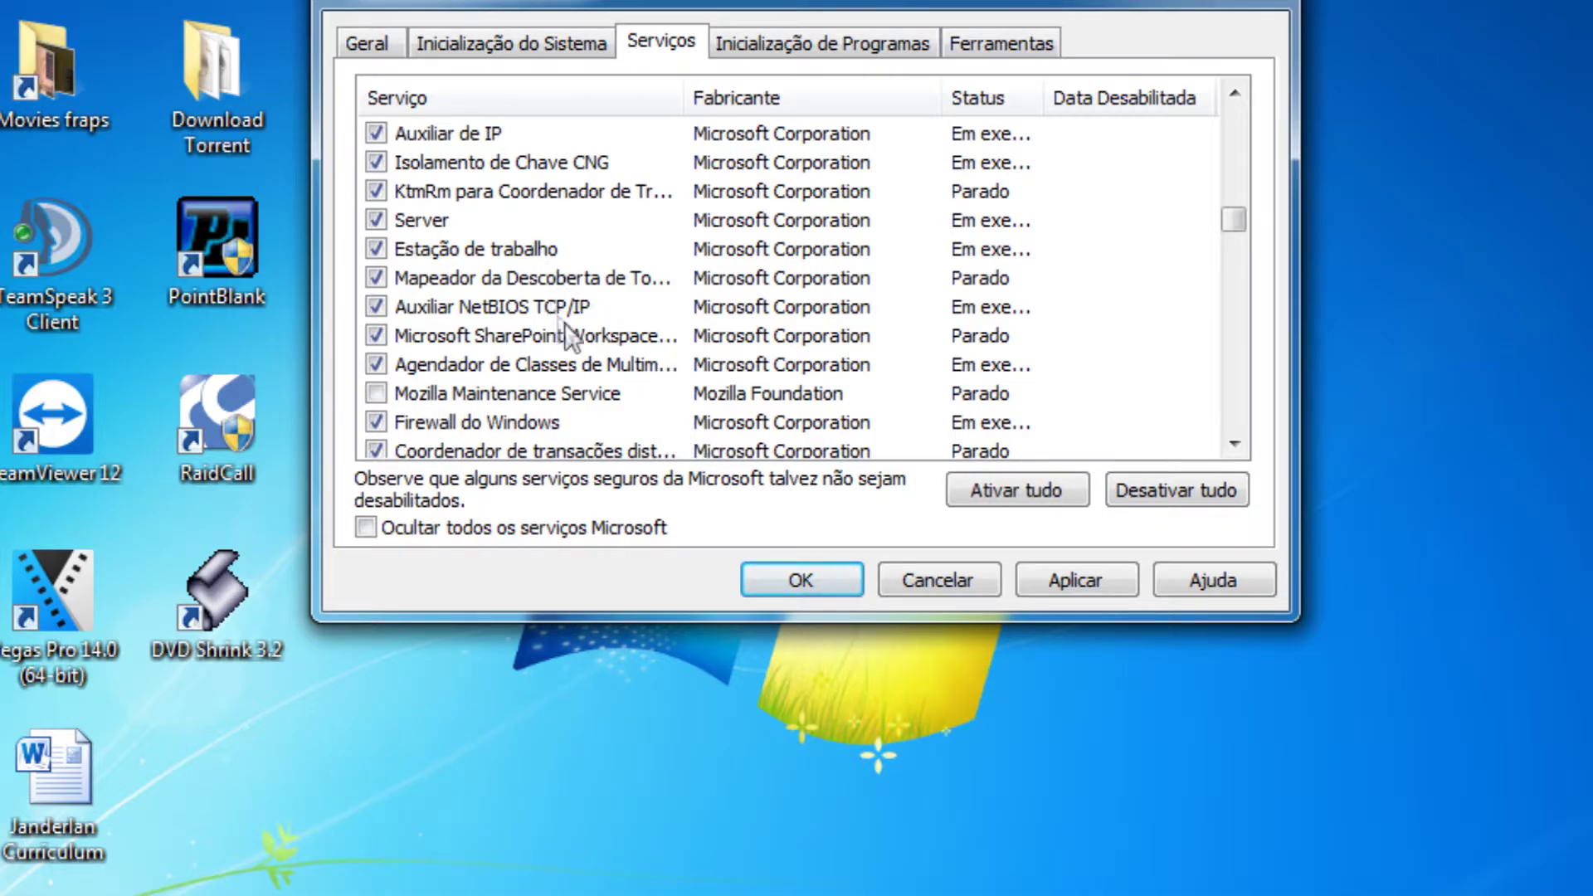
- Disable Steam Client Service from Valve Corporation in the list of system services
left_click(1241, 449)
left_click(1241, 449)
left_click(1241, 449)
left_click(1242, 450)
left_click(1241, 448)
left_click(1242, 447)
left_click(1240, 447)
left_click(1241, 447)
left_click(1241, 447)
left_click(1240, 446)
left_click(1241, 448)
left_click(1241, 447)
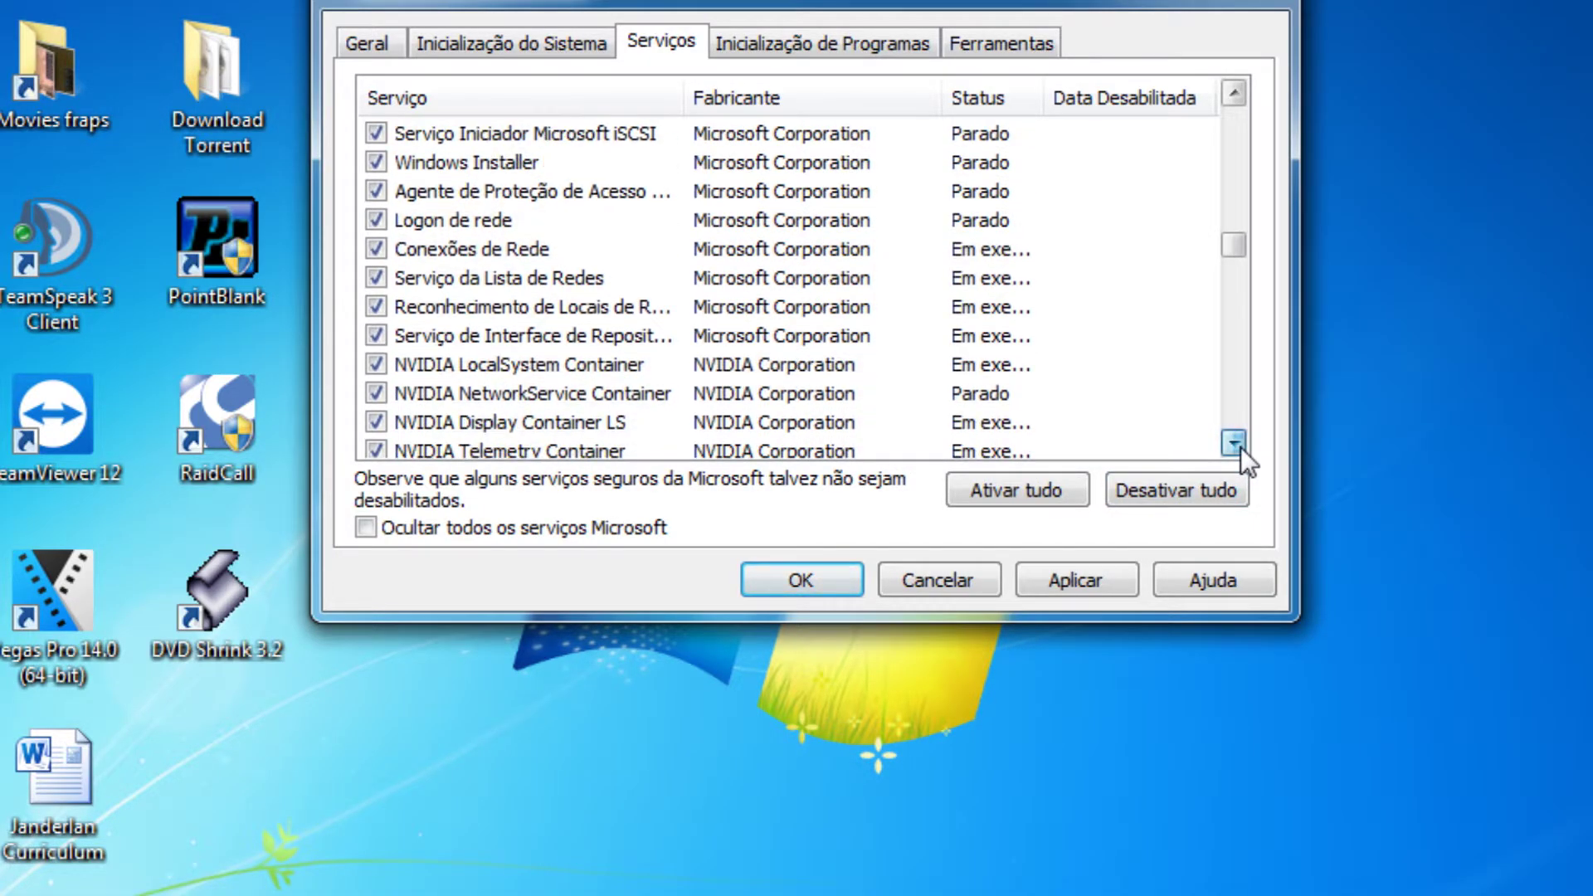
left_click(1240, 447)
left_click(1241, 447)
left_click(1242, 447)
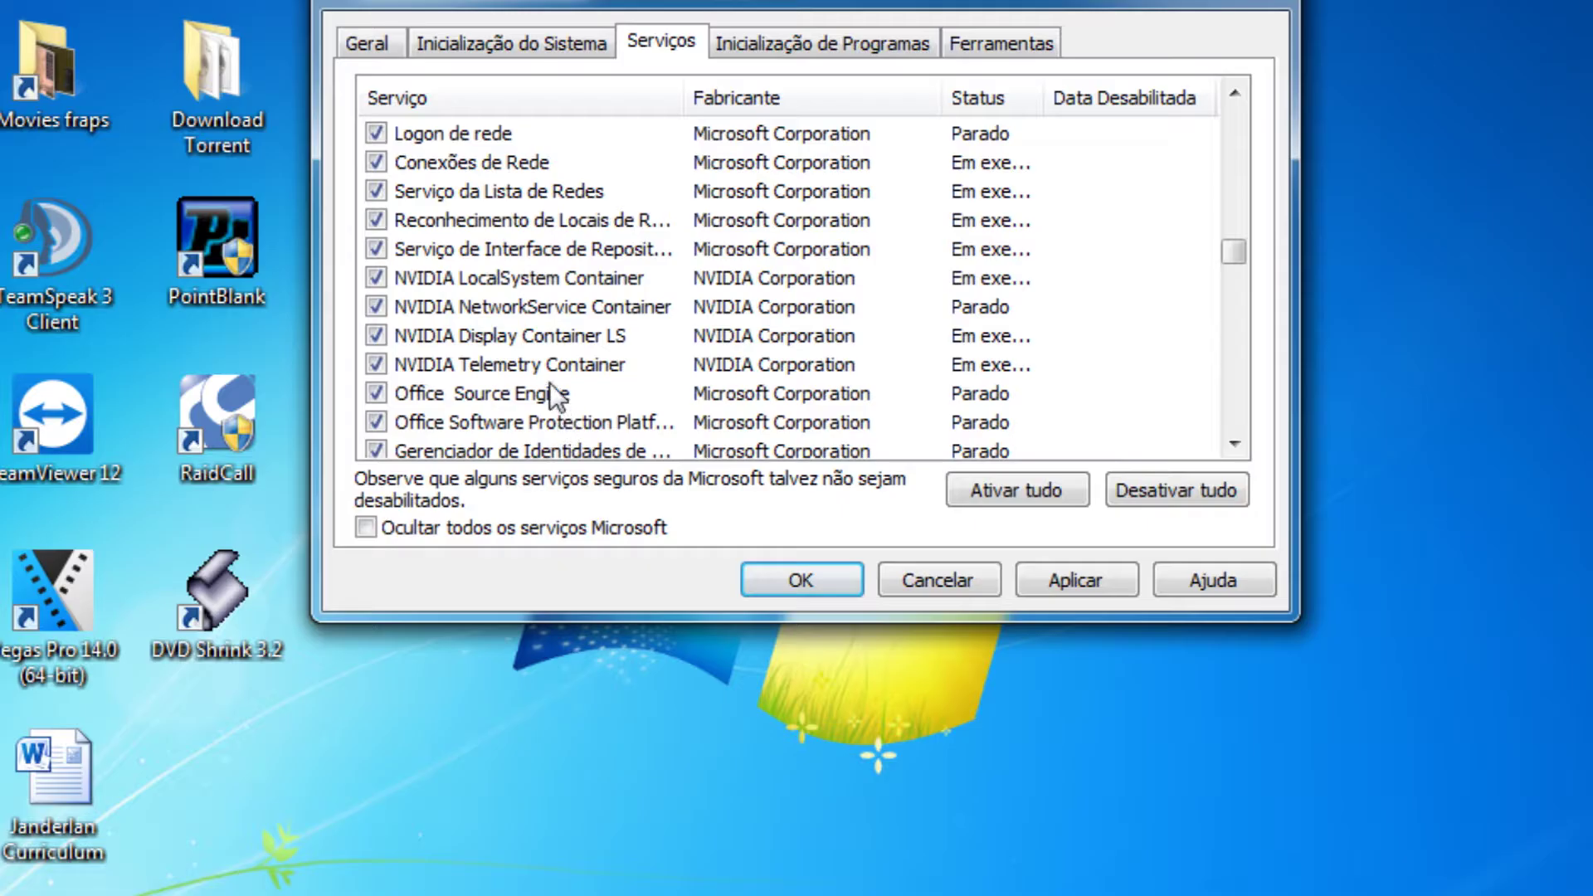
left_click(1232, 444)
left_click(1234, 444)
left_click(1234, 445)
left_click(1233, 445)
left_click(1233, 444)
left_click(1234, 444)
left_click(1234, 444)
left_click(1233, 444)
left_click(1232, 443)
left_click(1234, 444)
left_click(1234, 444)
left_click(1234, 445)
left_click(1233, 445)
left_click(1234, 444)
left_click(1234, 443)
left_click(1234, 445)
left_click(1233, 443)
left_click(1233, 444)
left_click(1233, 445)
left_click(1234, 445)
left_click(1233, 444)
left_click(1234, 444)
left_click(1234, 443)
left_click(1233, 444)
left_click(1234, 443)
left_click(1233, 444)
left_click(1233, 444)
left_click(1233, 444)
left_click(1233, 444)
left_click(1233, 444)
left_click(1234, 444)
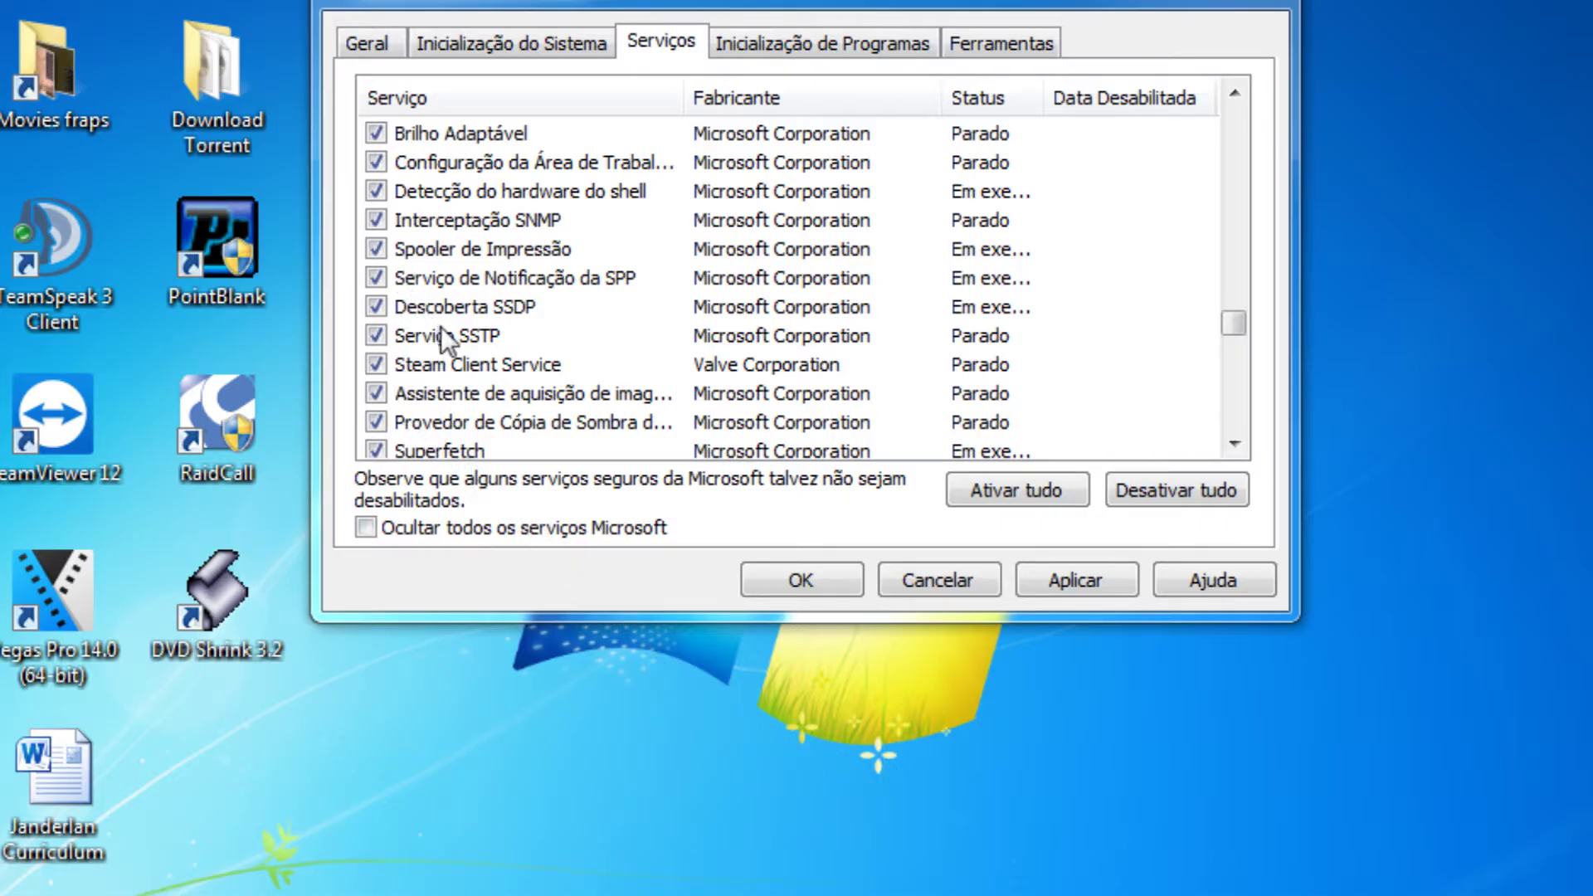
left_click(380, 365)
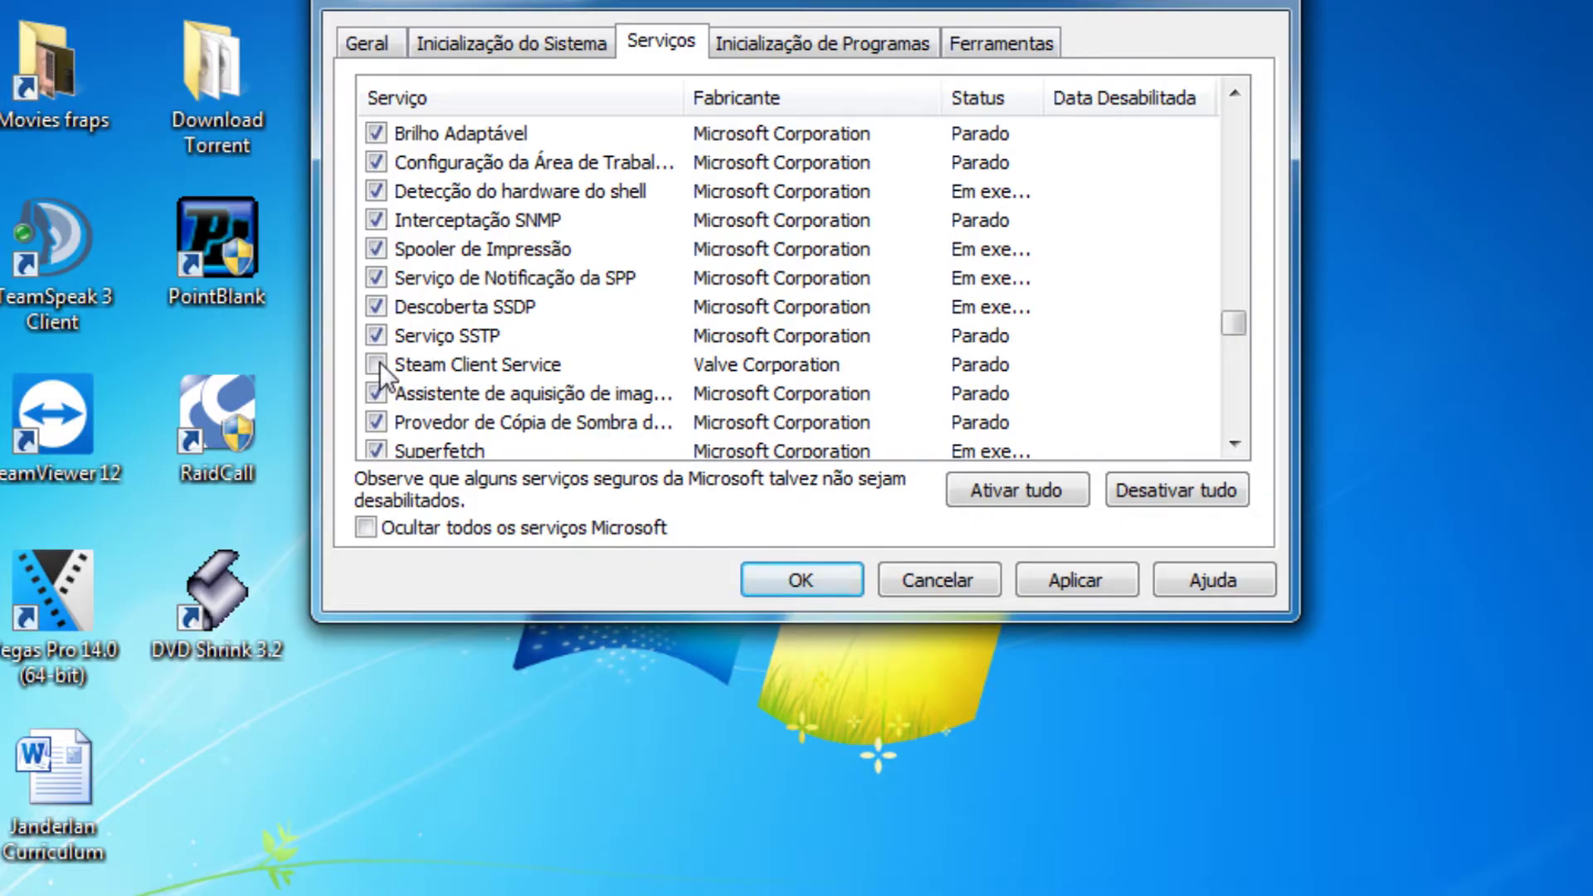
- Disable the TeamViewer 12 service and review the services listed below it
left_click(1234, 445)
left_click(1233, 444)
left_click(1233, 444)
left_click(1233, 445)
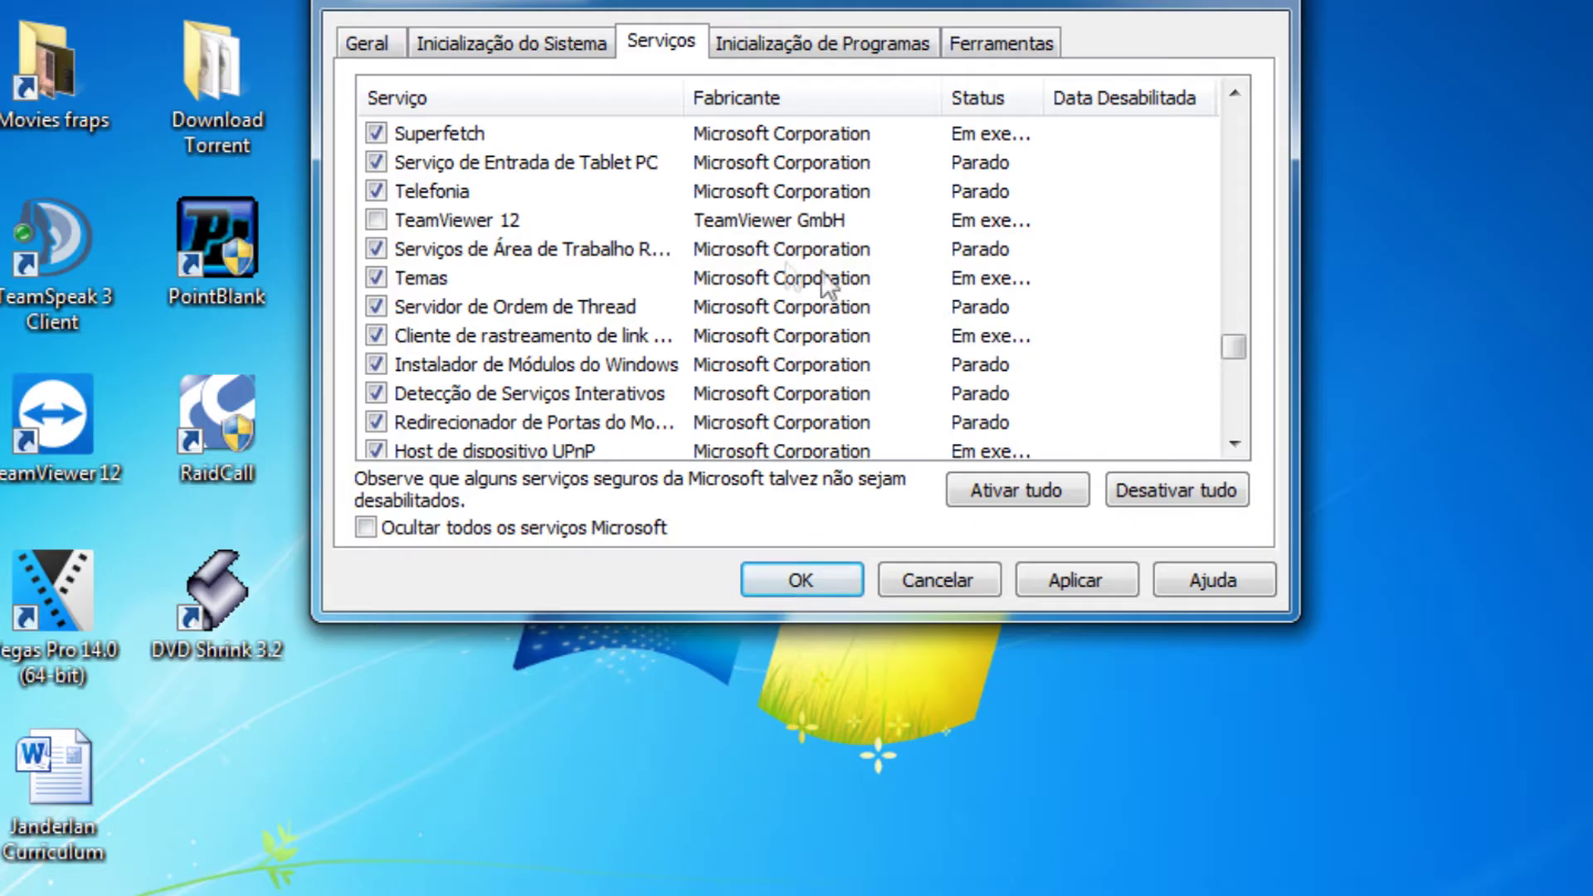
left_click(649, 217)
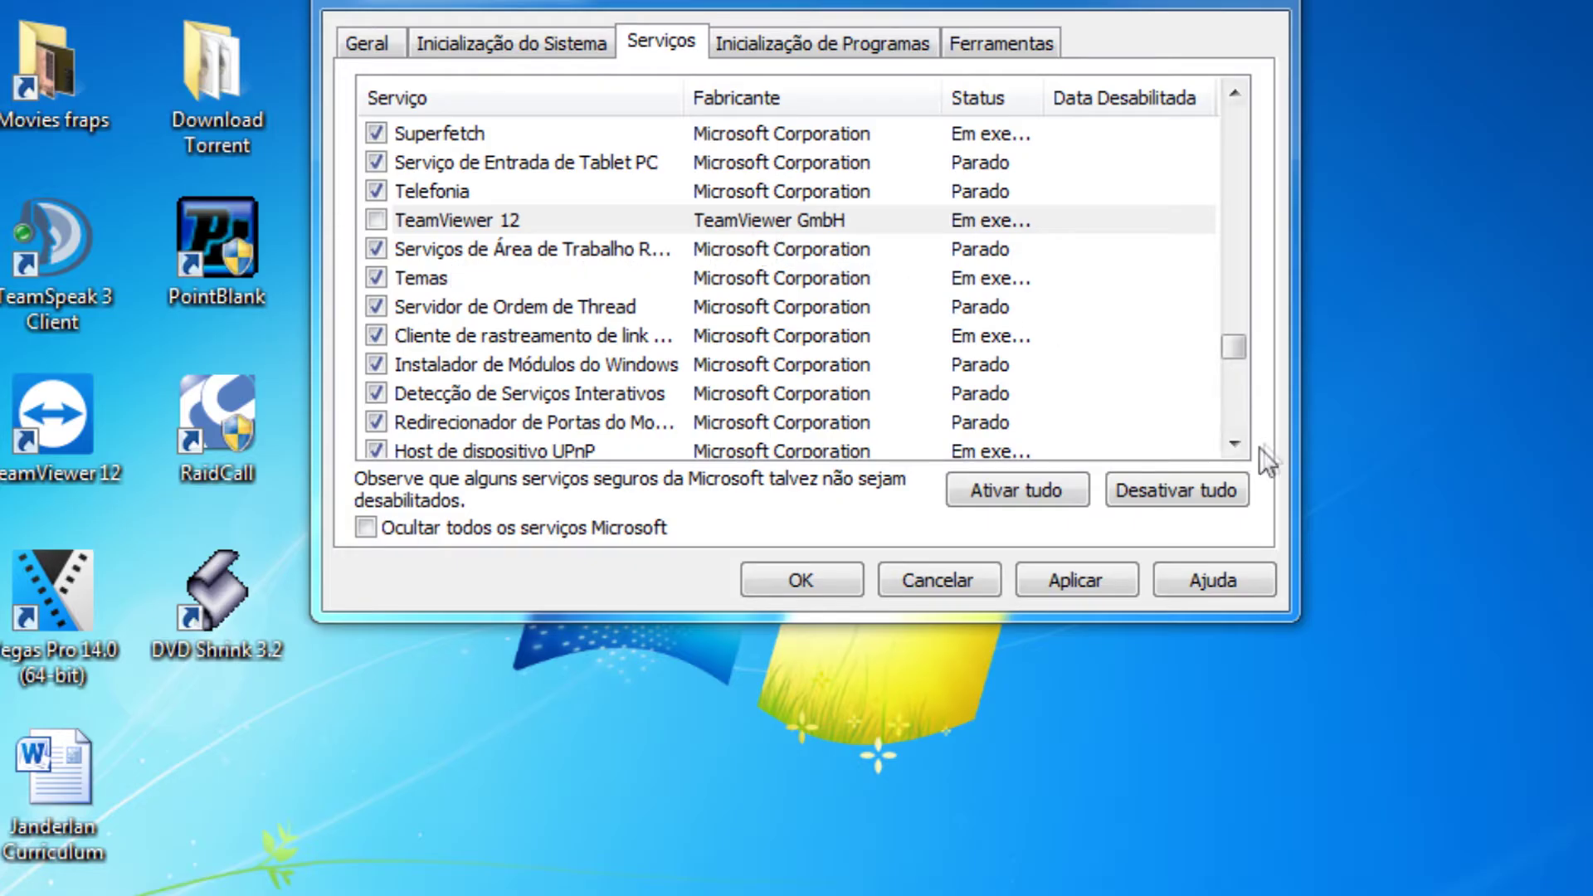
left_click(1233, 445)
left_click_drag(1229, 444, 1230, 443)
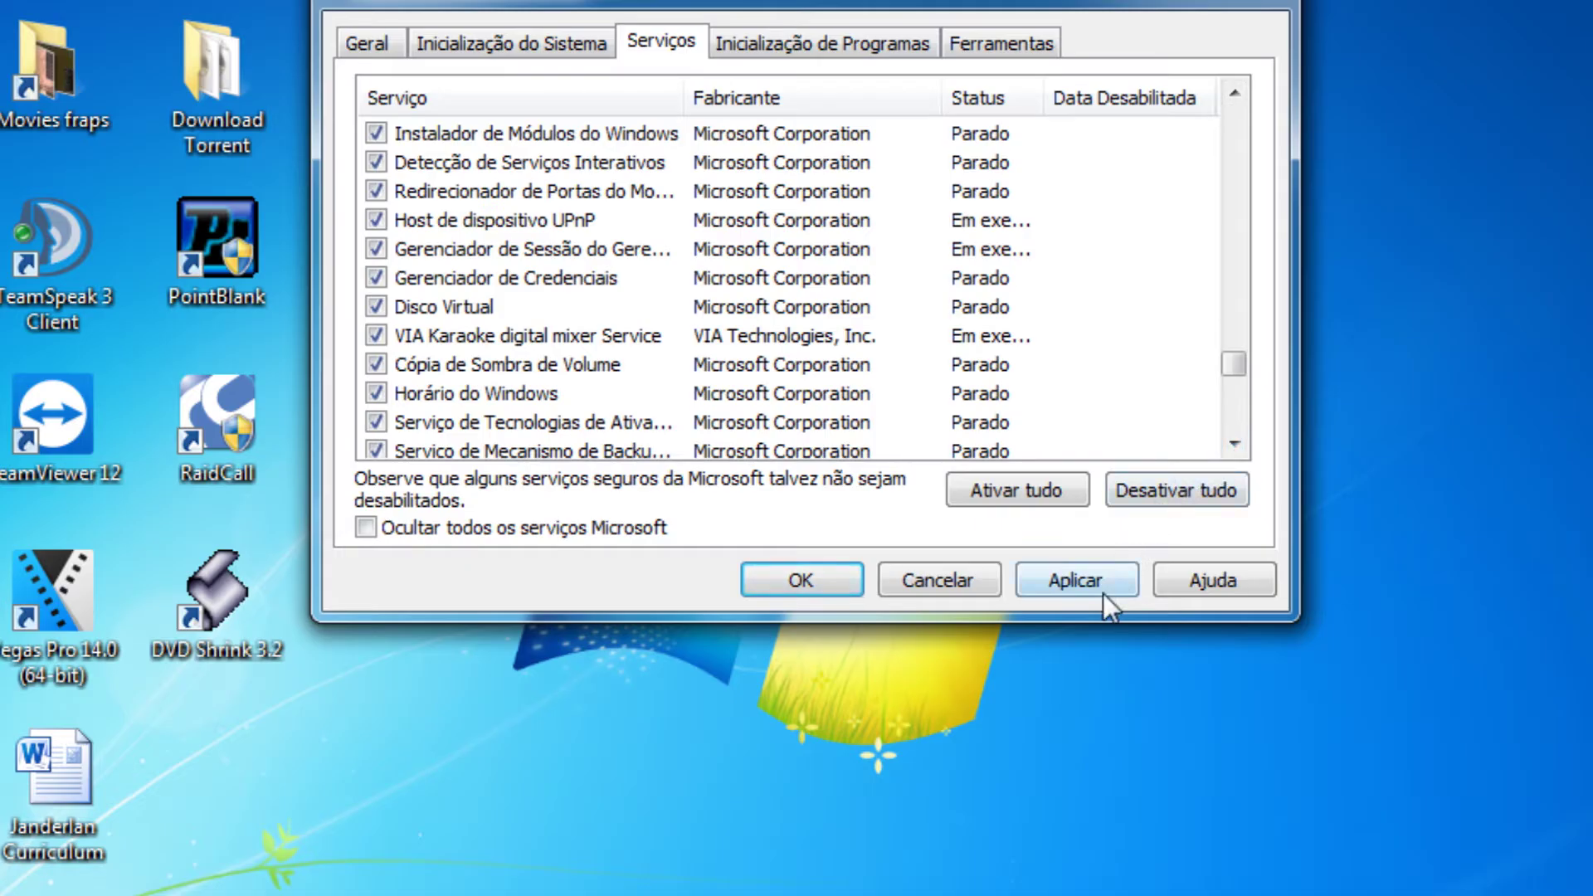
- Disable µTorrent and Steam Client Bootstrapper among the startup programs, and widen the Comando and item name columns
left_click(847, 47)
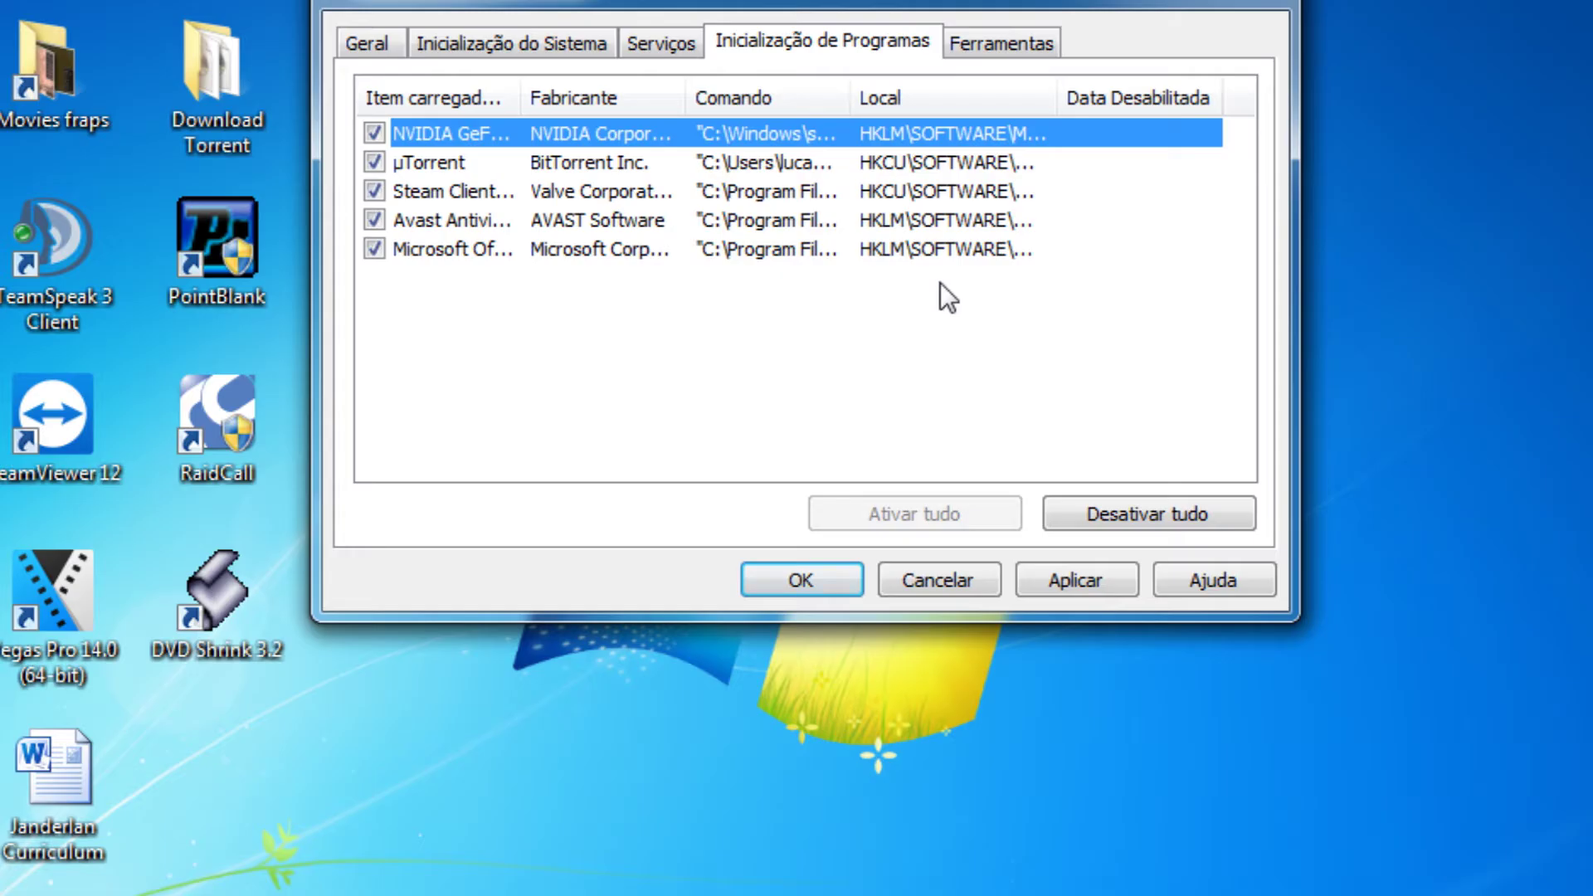
left_click(1035, 37)
left_click(925, 38)
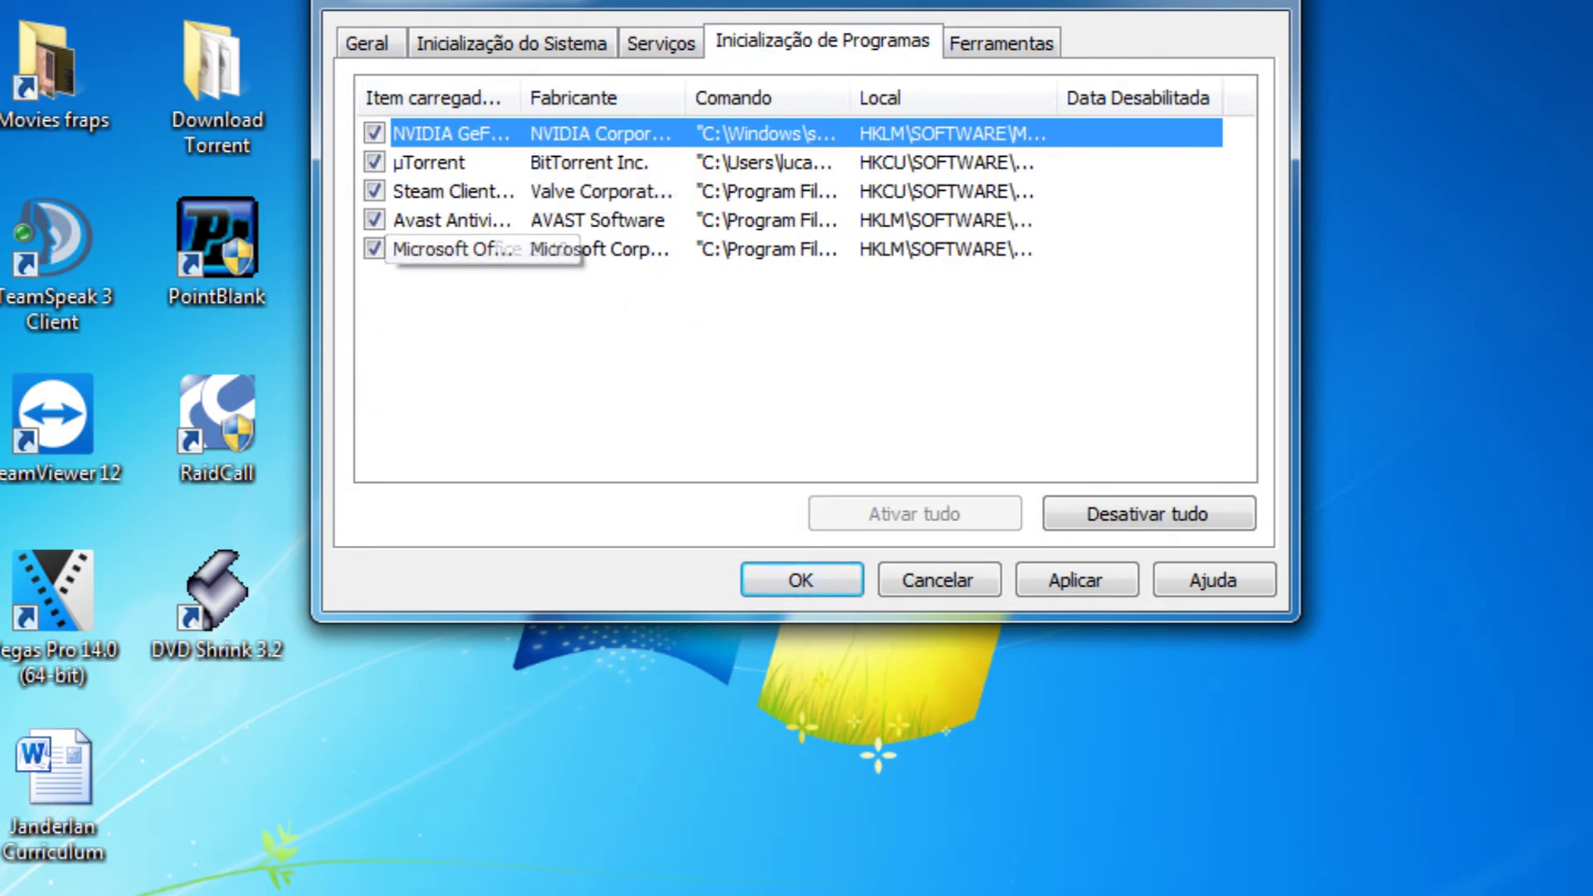
left_click_drag(848, 98, 1117, 99)
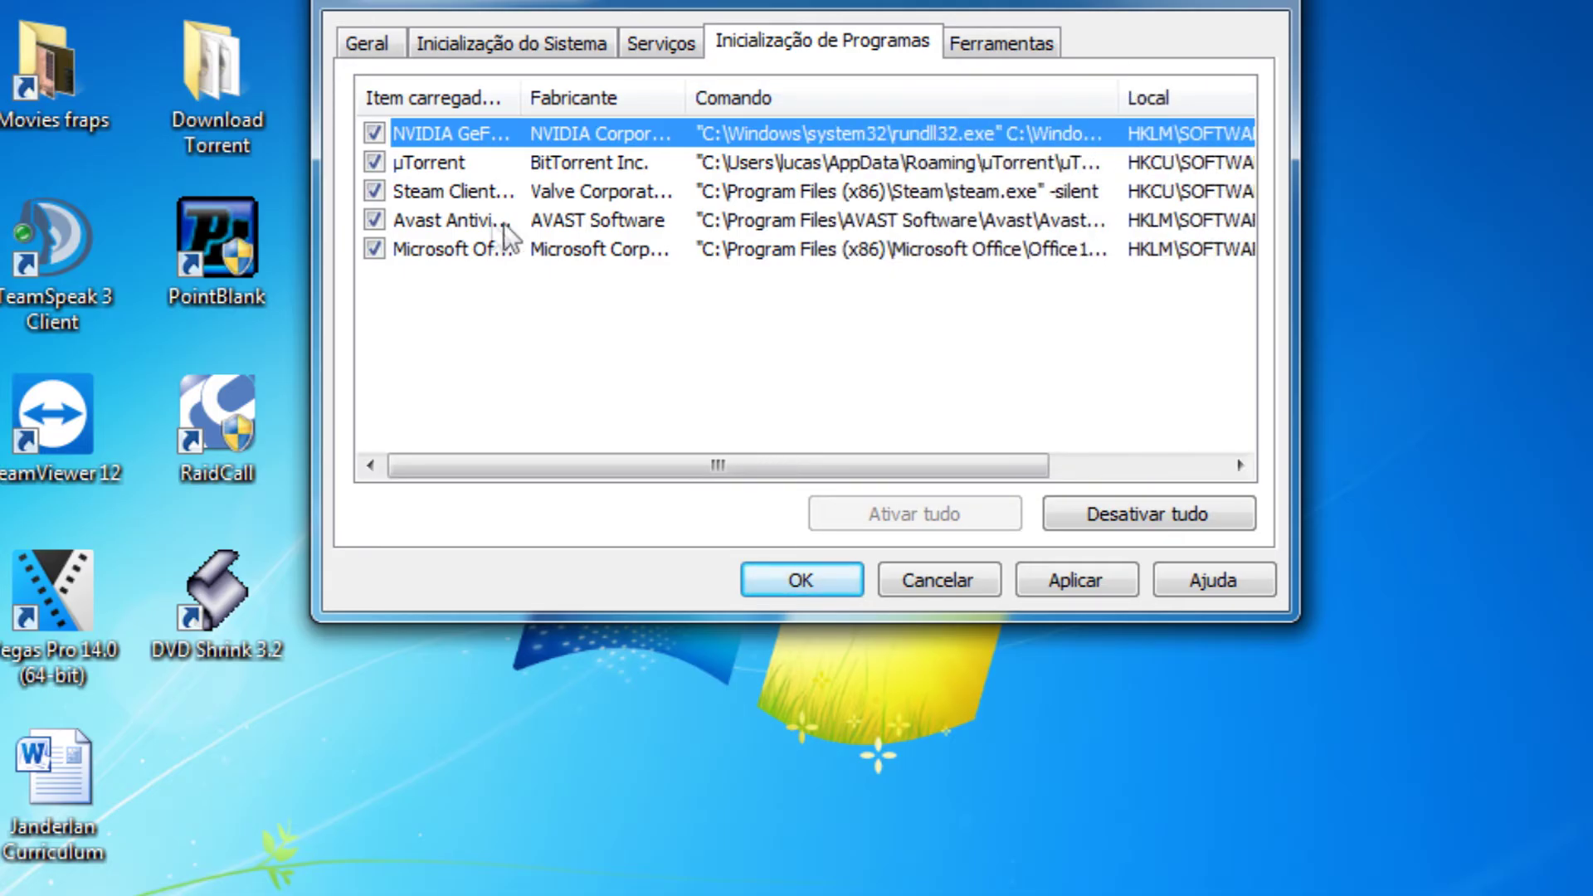
left_click(380, 161)
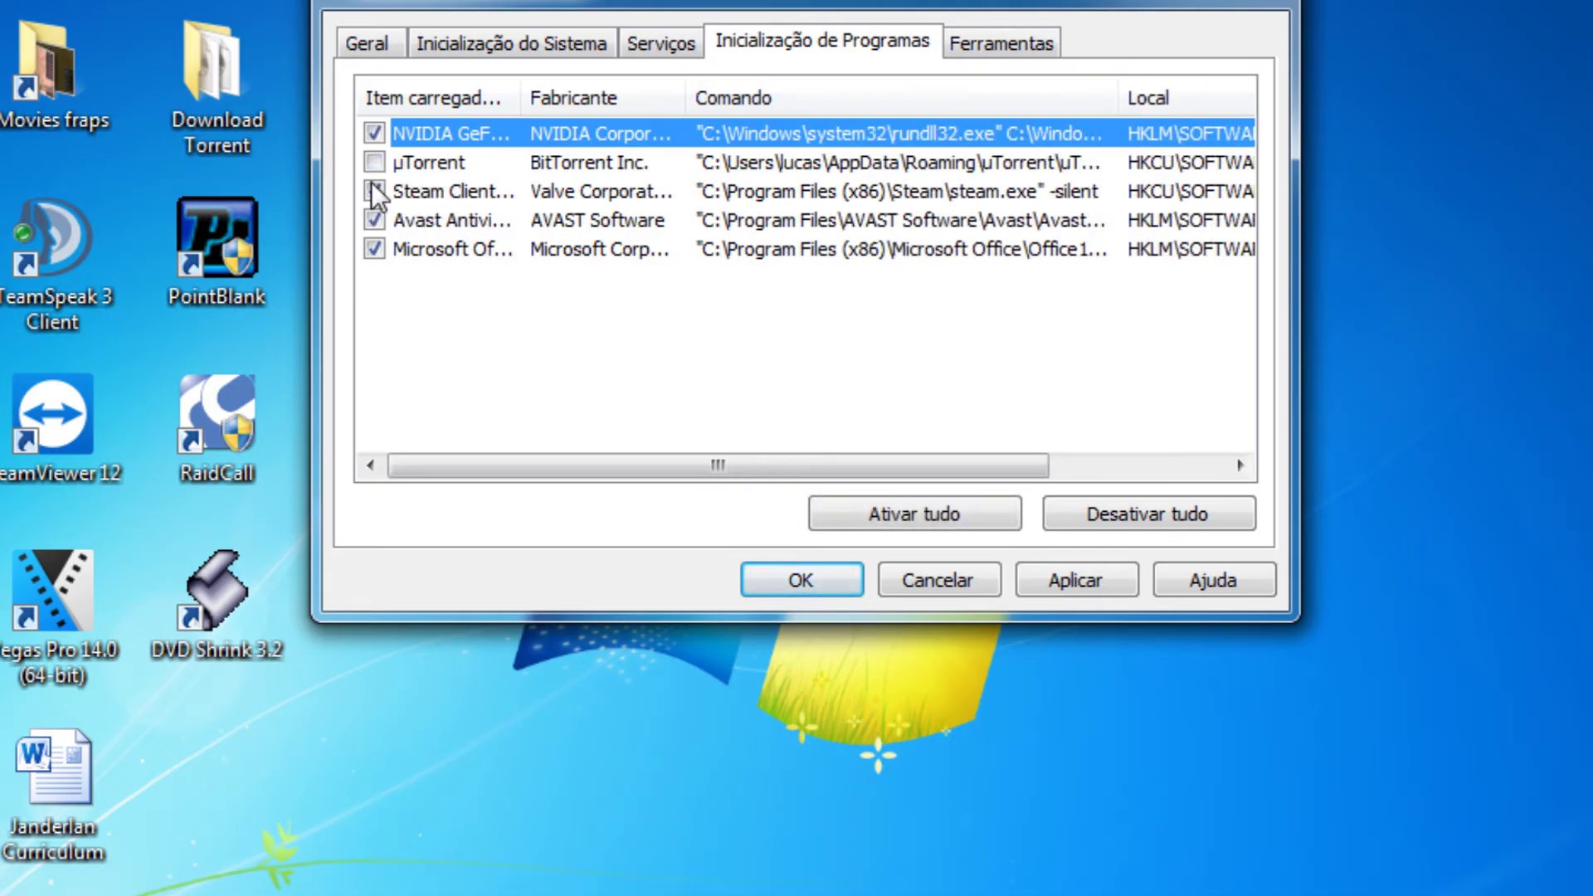
left_click(375, 189)
left_click_drag(522, 98, 631, 96)
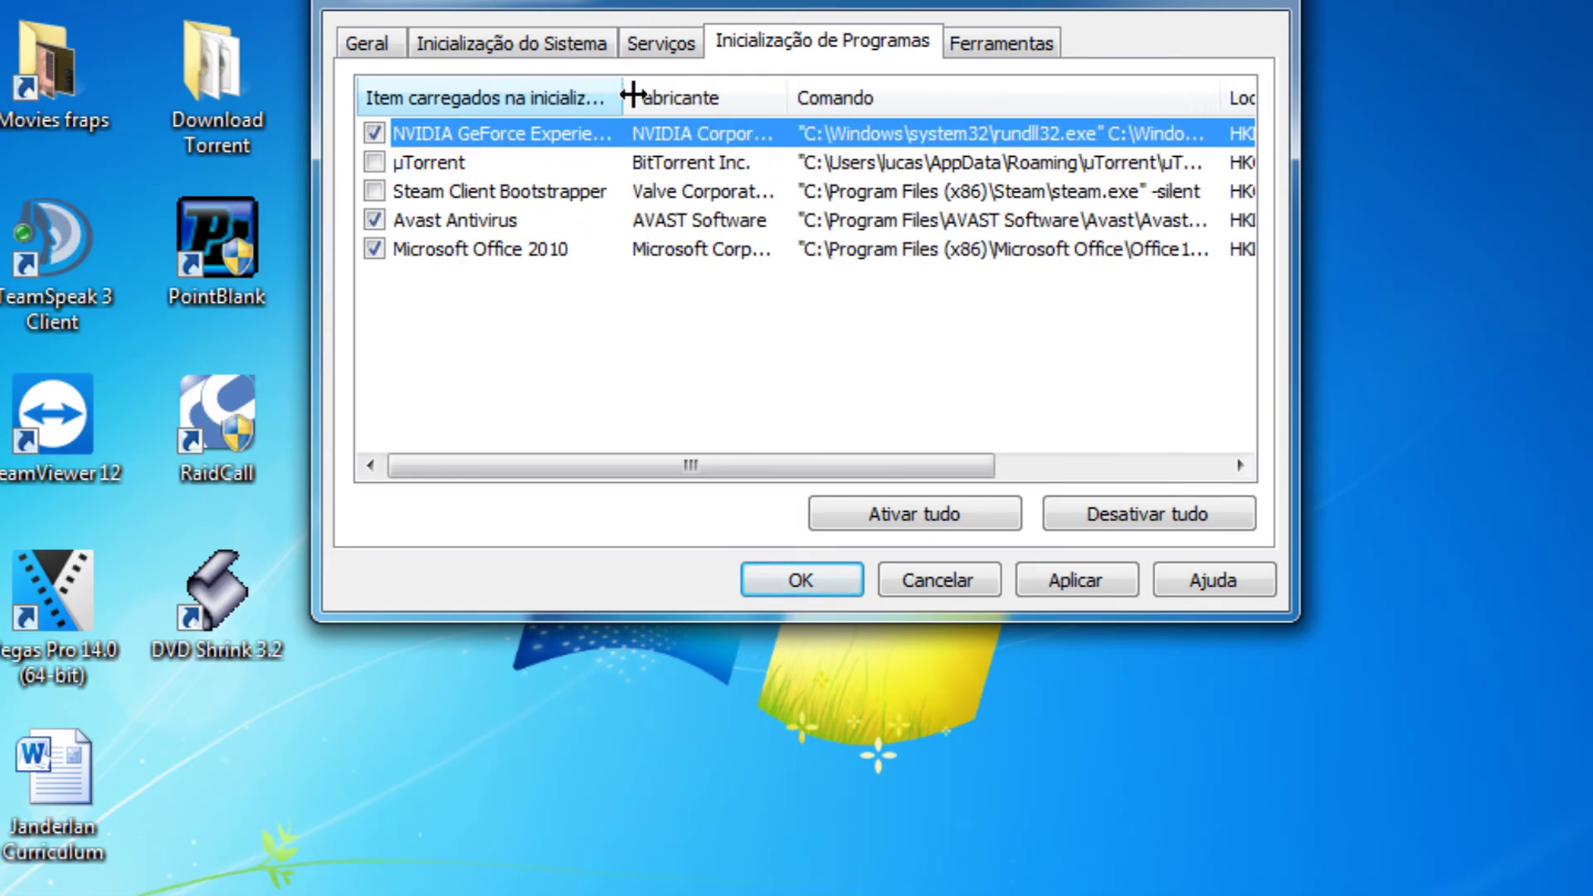
- Return to the list of system services
left_click(686, 51)
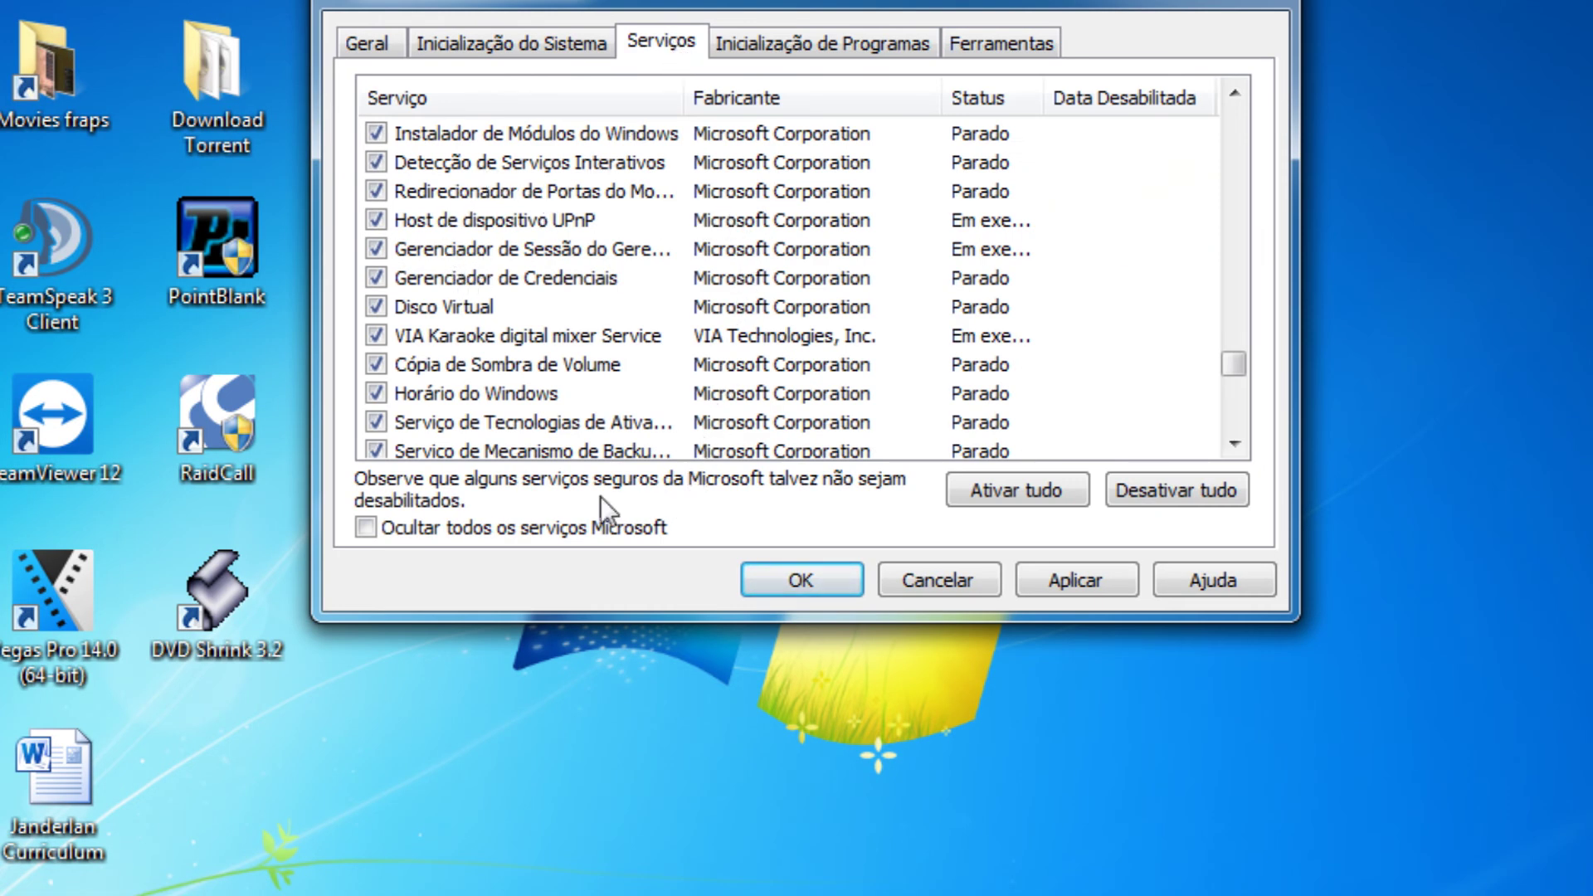